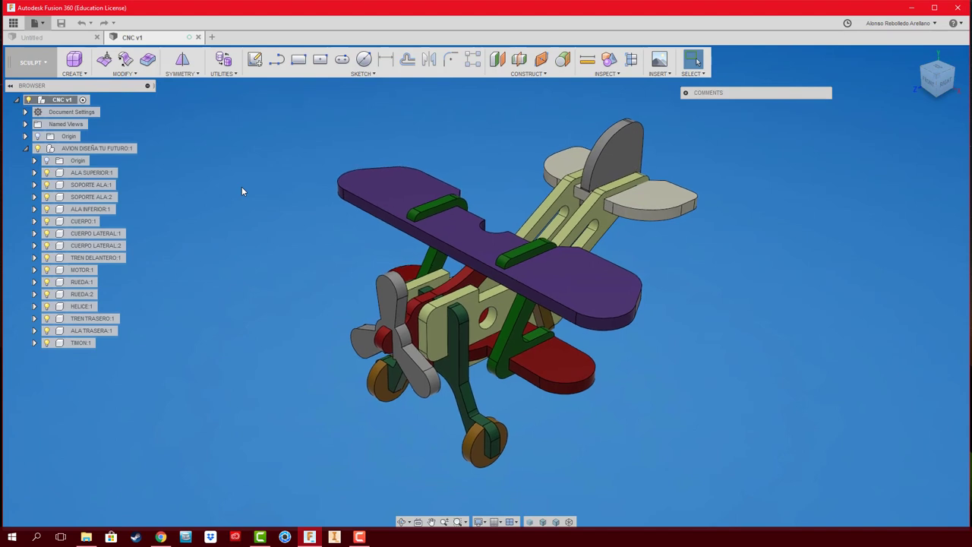
Step: Create a new drawing of the full airplane assembly on an A3 sheet
left_click(35, 22)
mouse_move(54, 60)
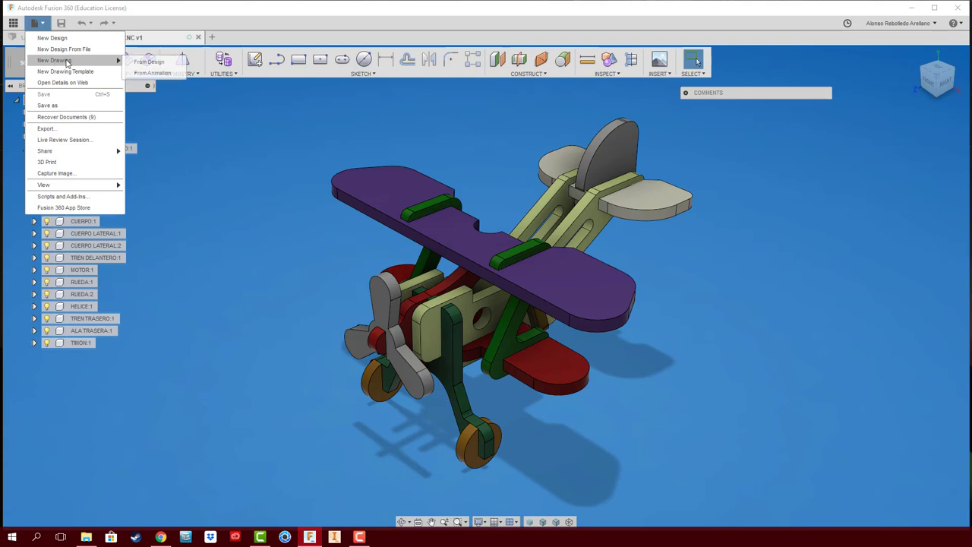
left_click(141, 65)
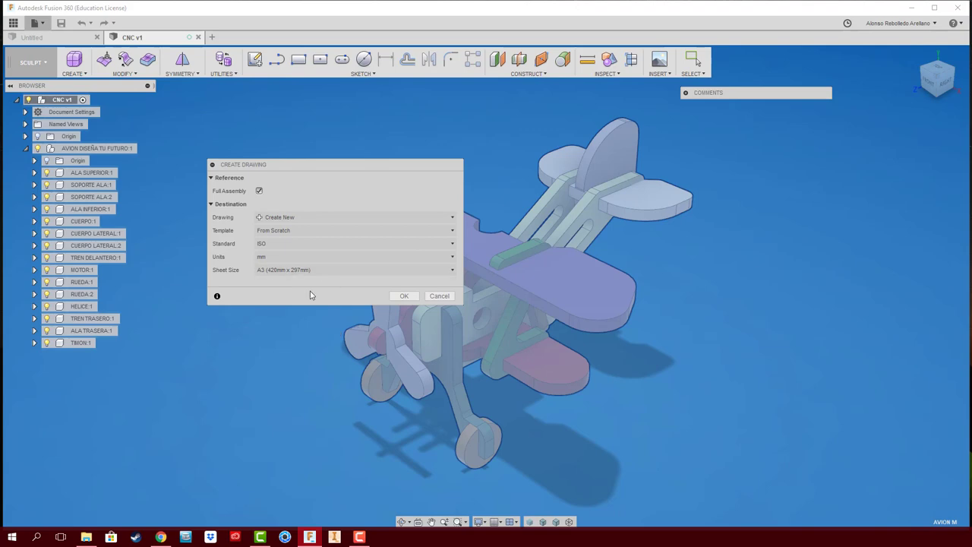
left_click(407, 296)
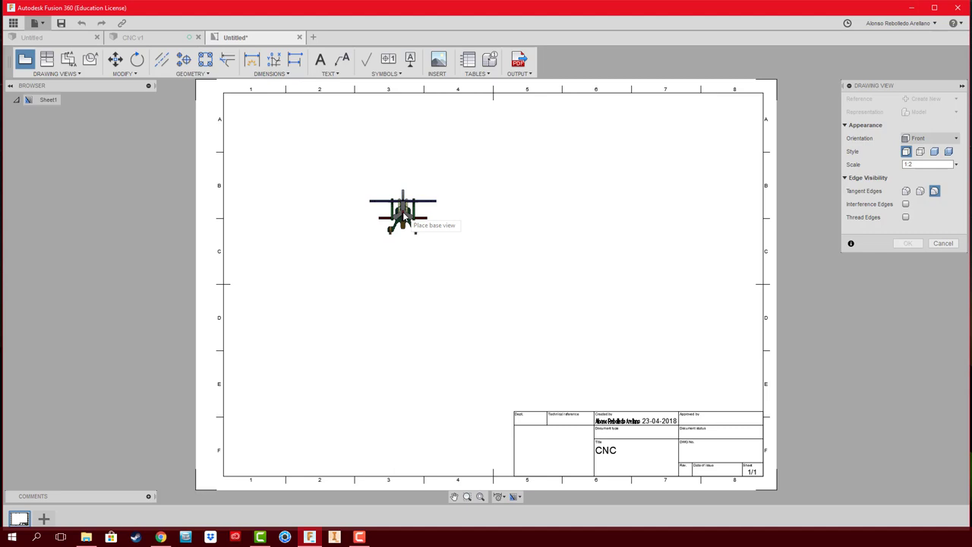
Step: Place a 1:1 RIGHT-orientation base view of the airplane near the sheet's top-left corner
left_click(955, 165)
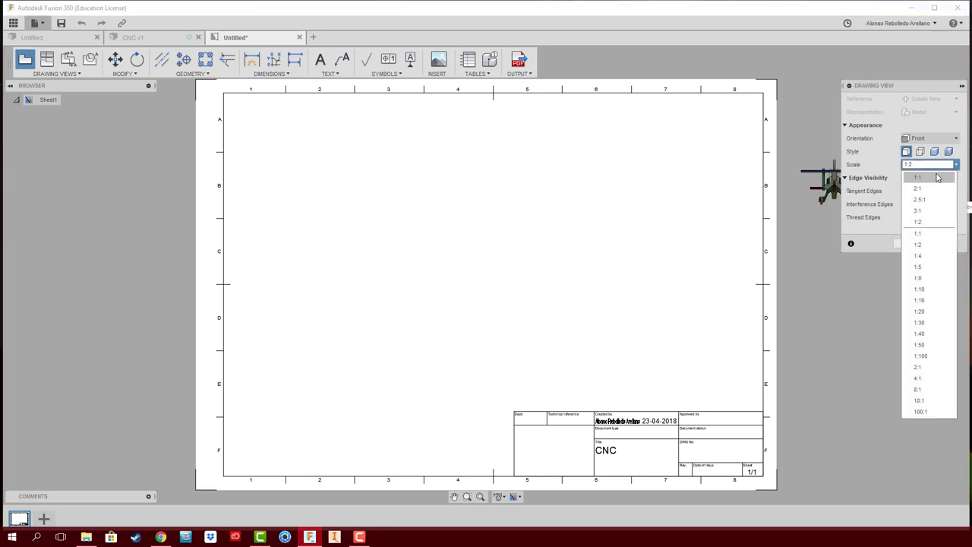
left_click(938, 177)
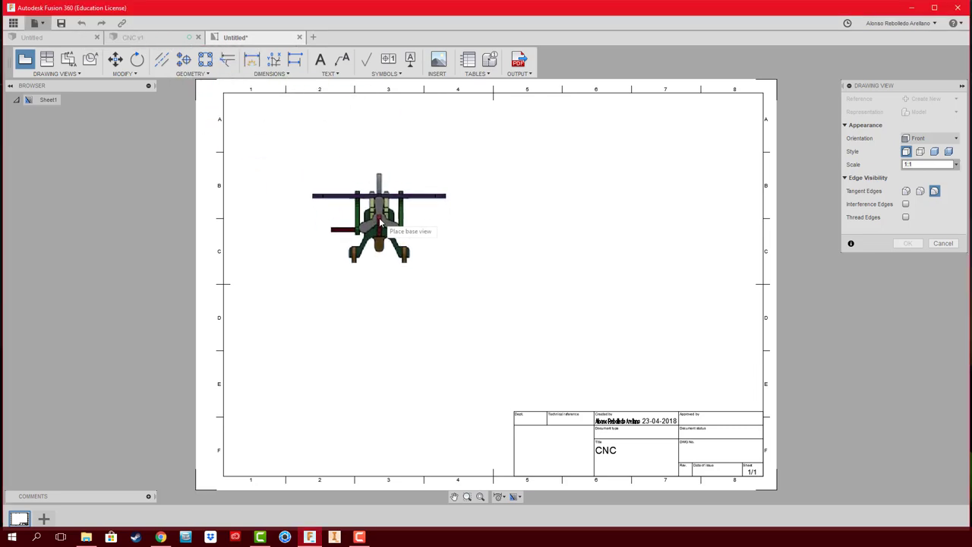
left_click(952, 140)
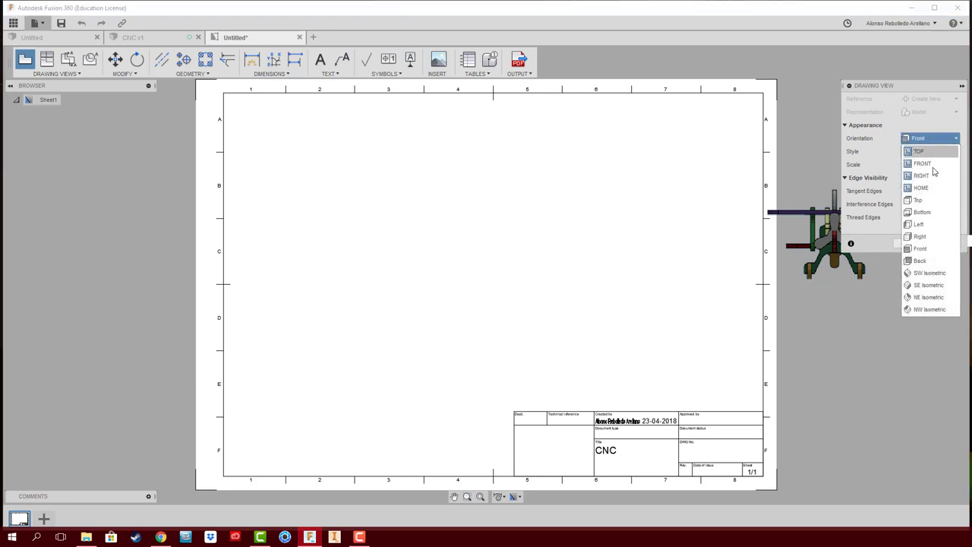
left_click(921, 176)
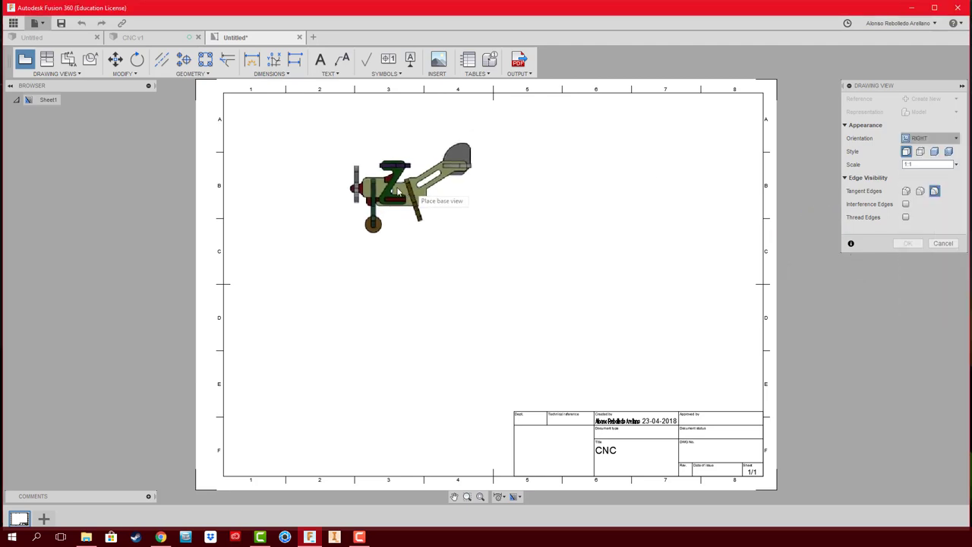
left_click(313, 171)
left_click(907, 243)
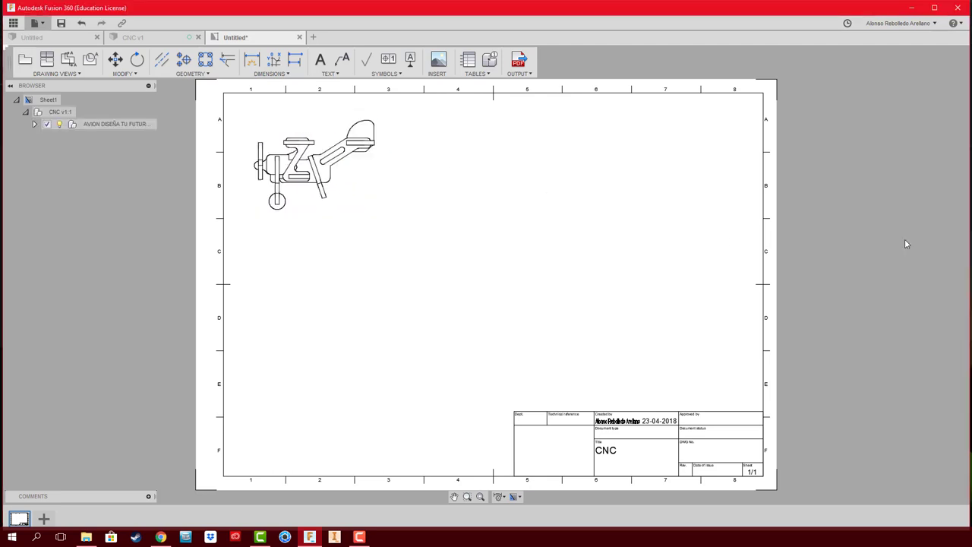
Step: Hide the sheet's title block and border in Sheet Settings
middle_click_drag(490, 256, 561, 252)
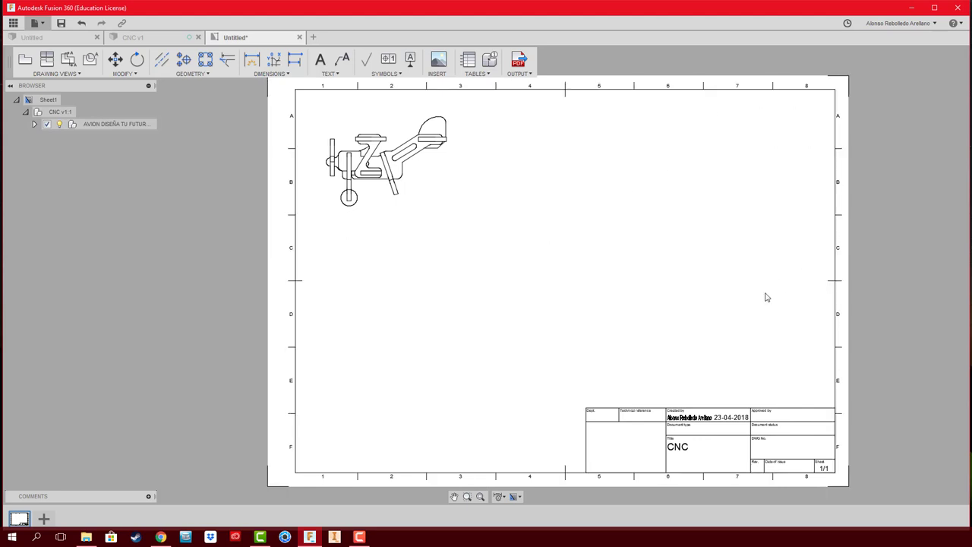
left_click(515, 496)
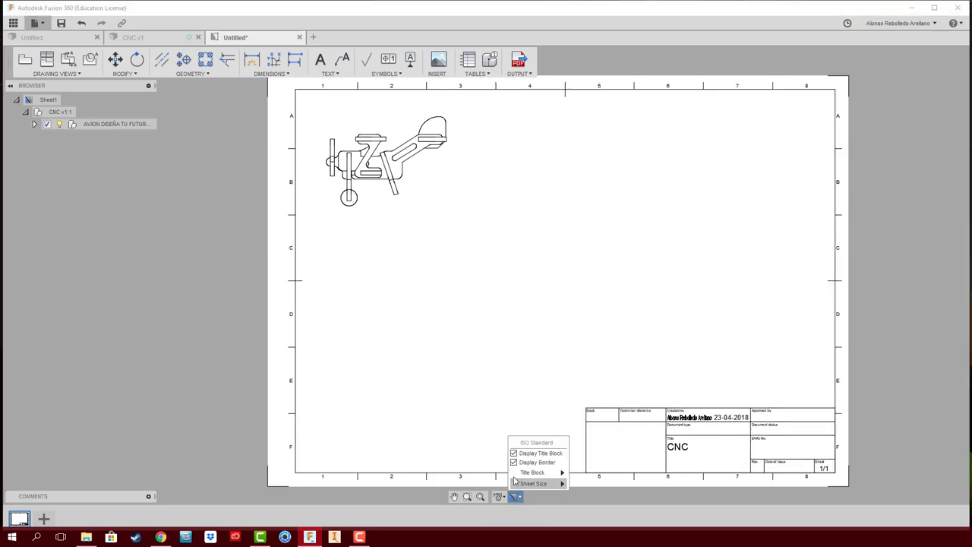
left_click(513, 463)
left_click(513, 453)
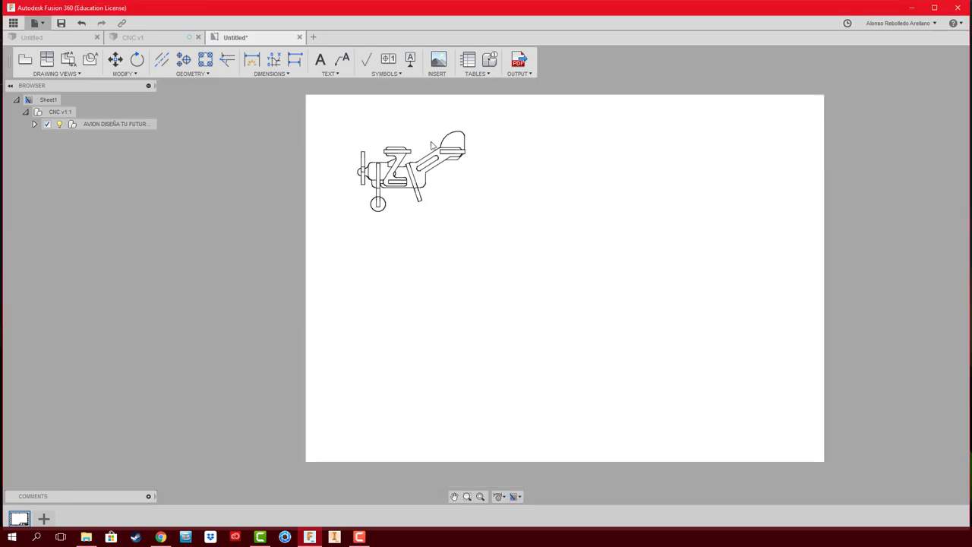
left_click(522, 497)
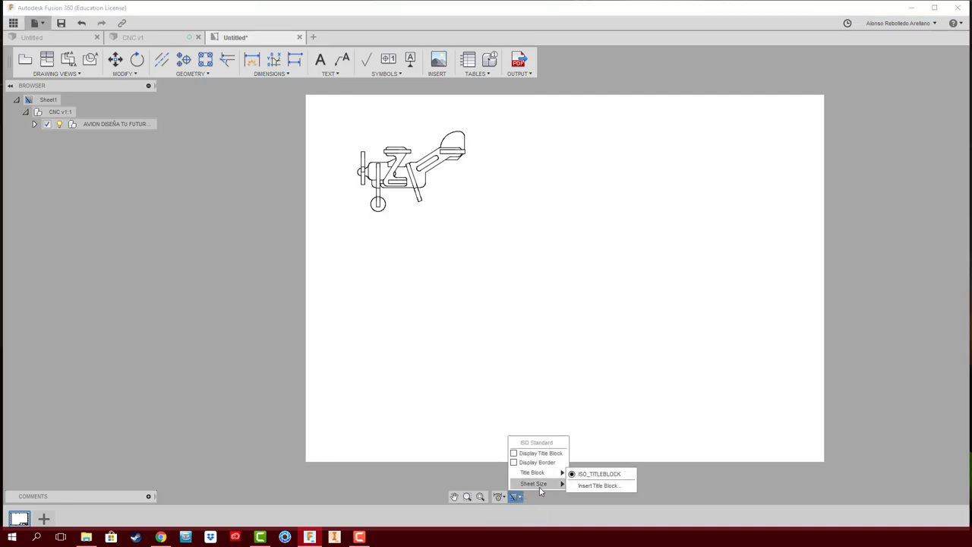
mouse_move(533, 484)
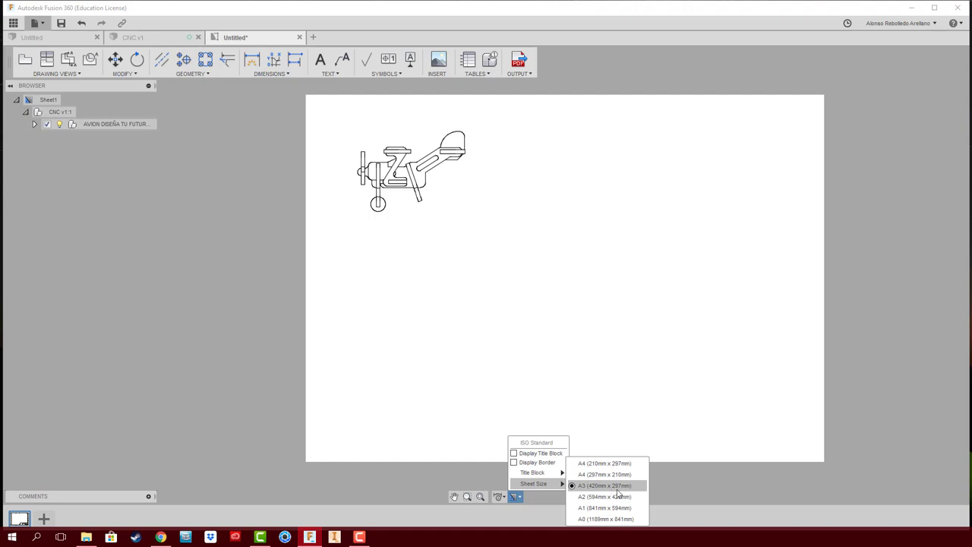
left_click(589, 190)
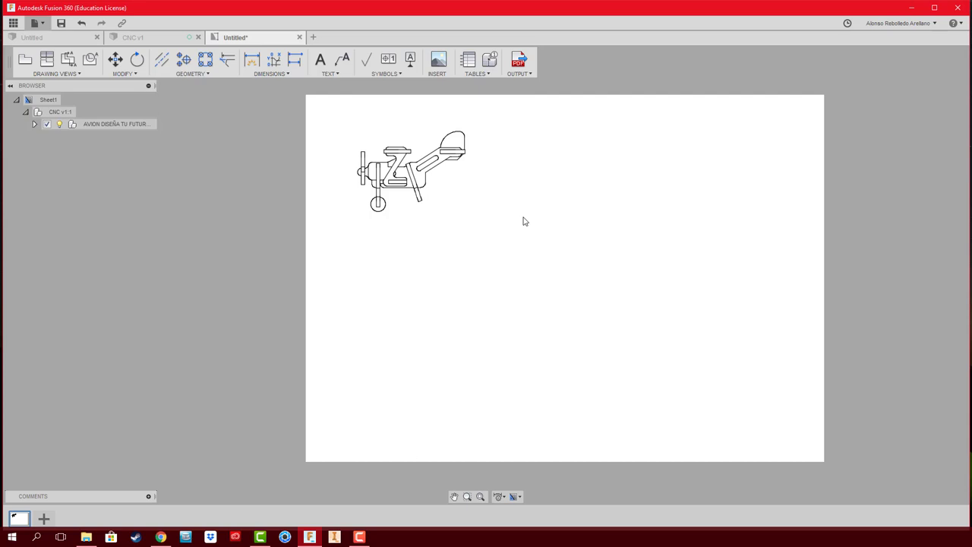
Step: Change the sheet to A4 landscape (297mm x 210mm) and hide its border
left_click(517, 497)
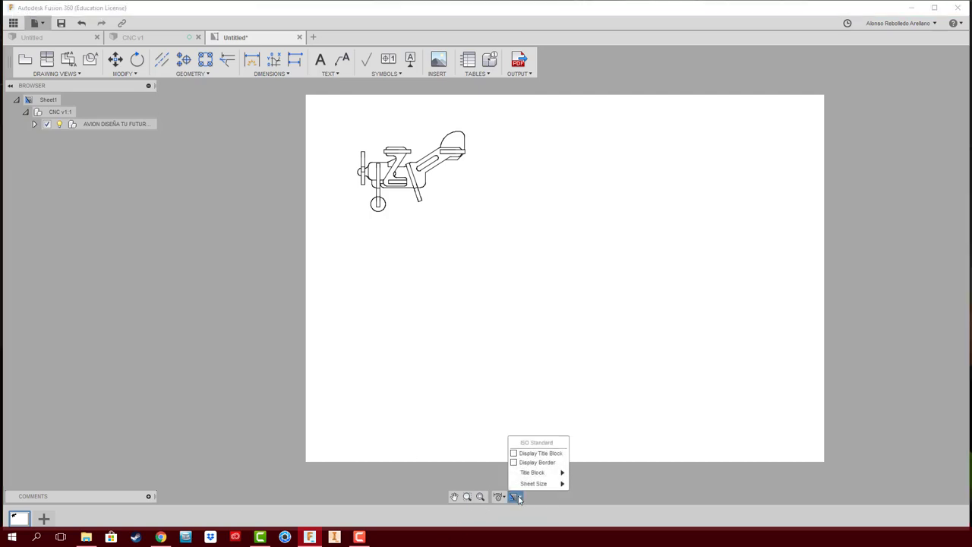
mouse_move(534, 484)
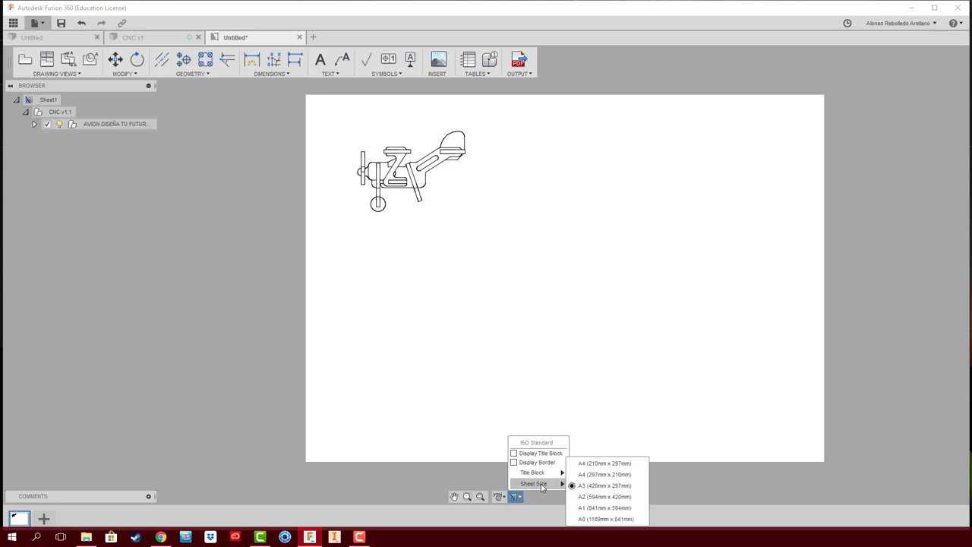
left_click(616, 475)
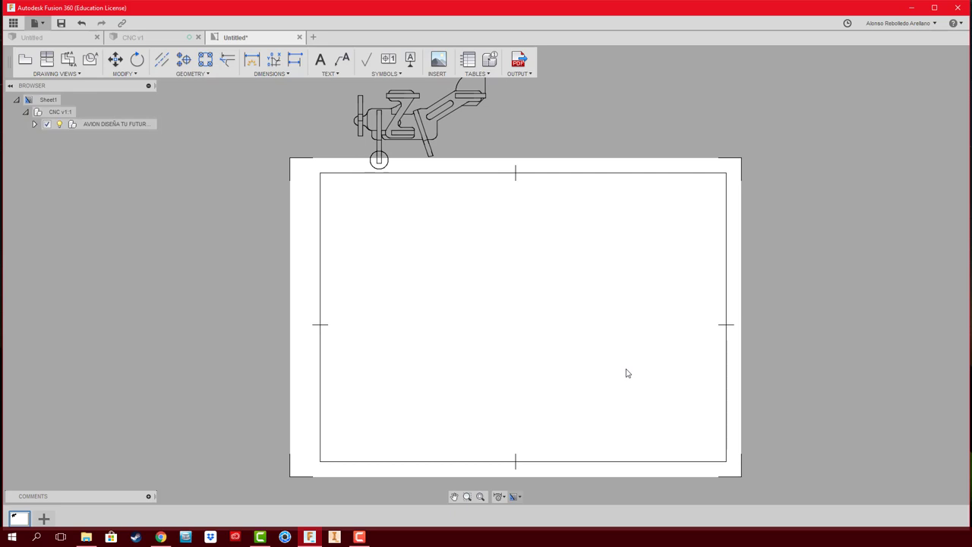
left_click(516, 496)
left_click(514, 463)
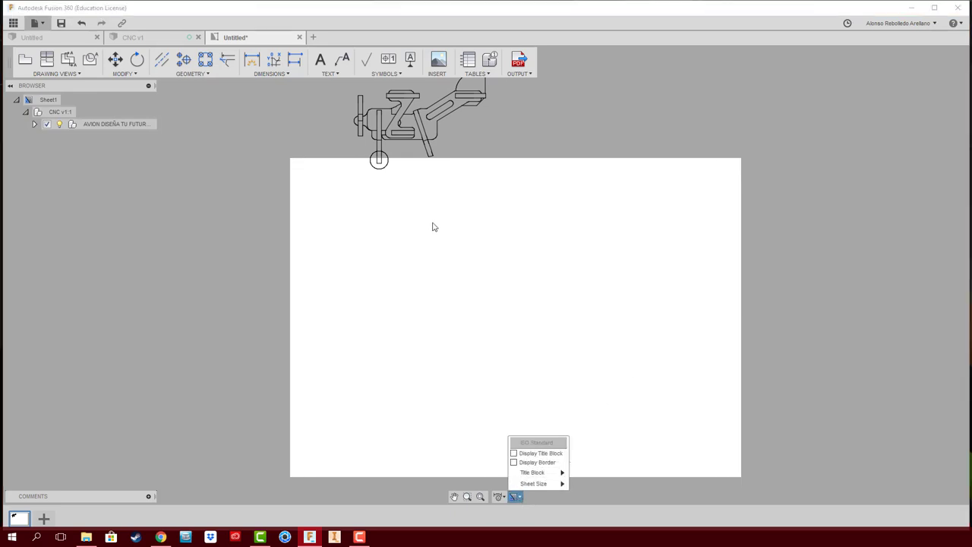
Step: Drag the airplane side view down onto the A4 sheet and recentre the display
left_click(414, 148)
mouse_move(414, 148)
left_mouse_down()
mouse_move(397, 228)
mouse_move(381, 239)
mouse_move(383, 228)
left_mouse_up()
scroll(383, 229, "up", 5)
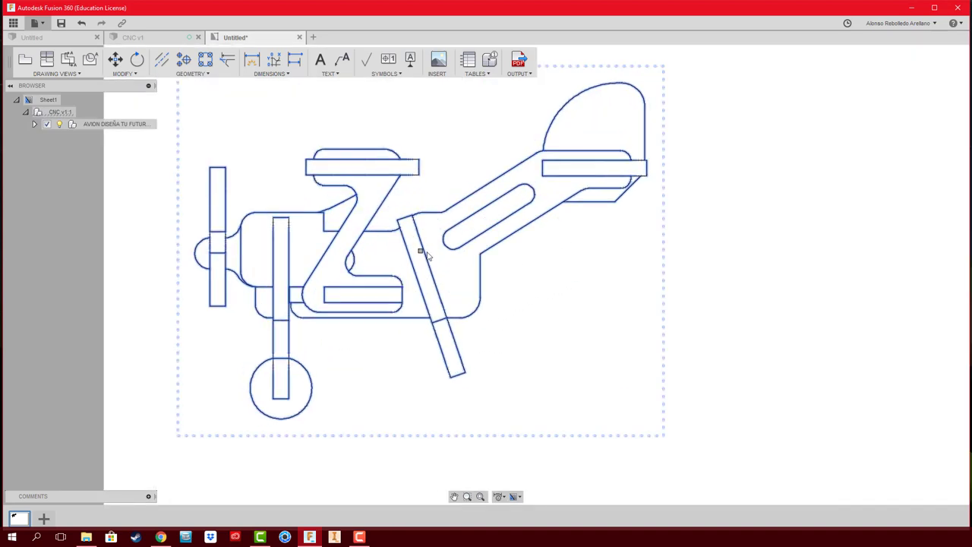
left_click_drag(428, 257, 425, 258)
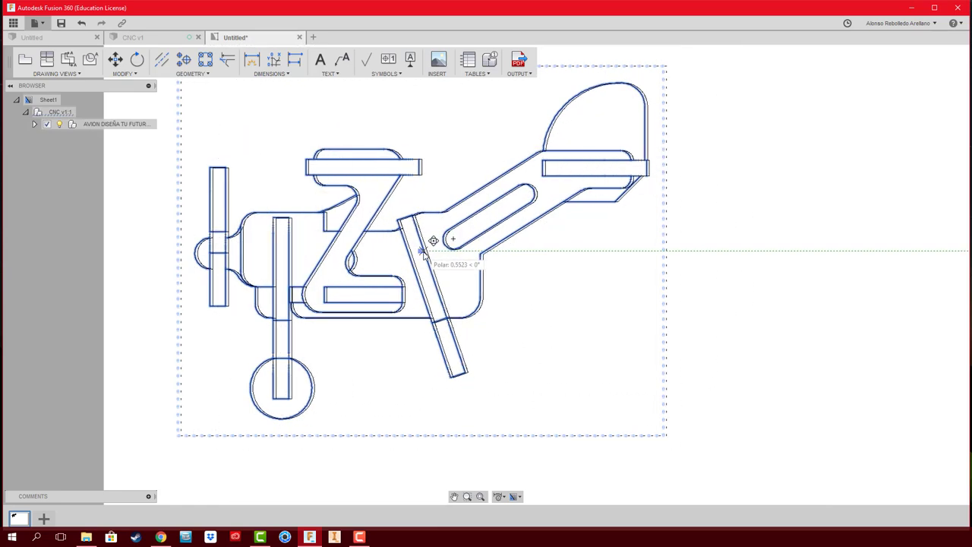
middle_click_drag(529, 242, 747, 260)
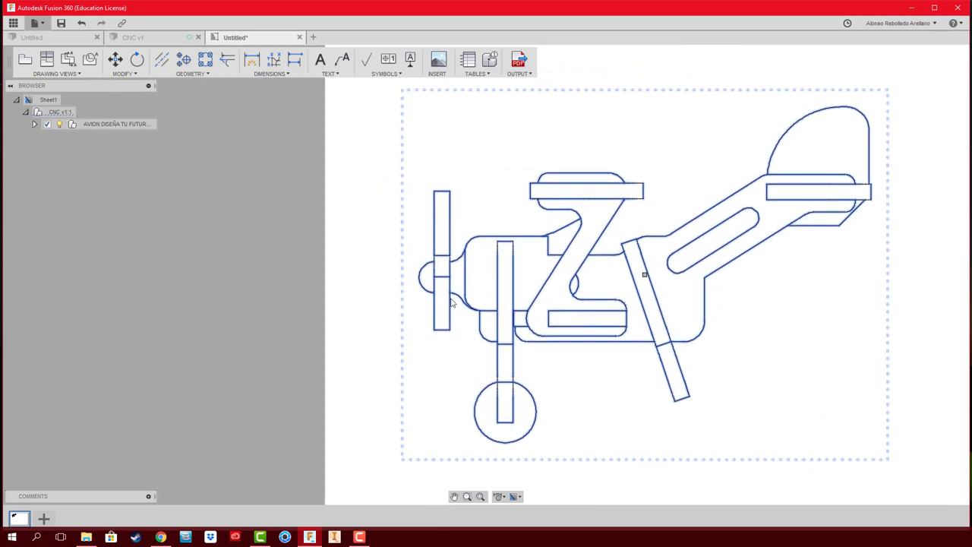
scroll(453, 302, "down", 3)
middle_click_drag(330, 314, 306, 274)
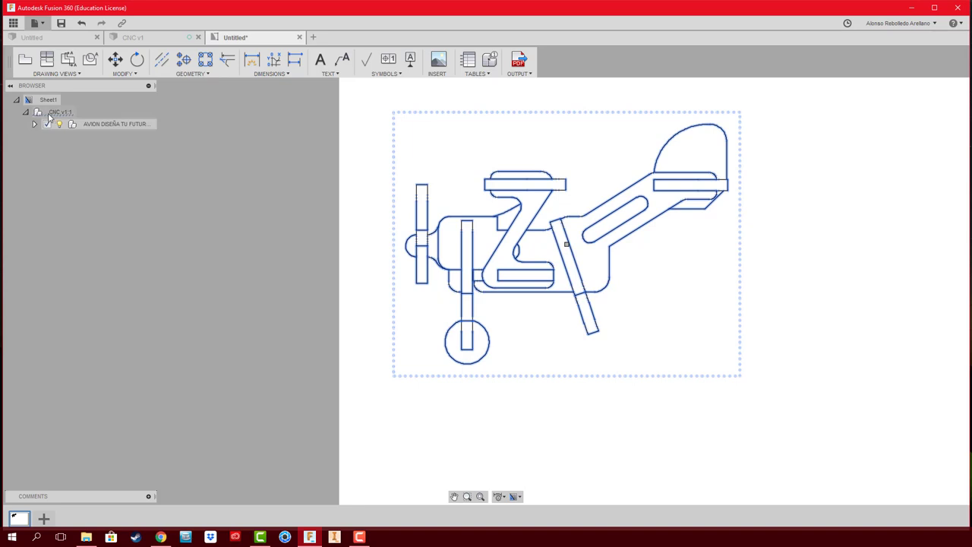
Step: Expand the AVION assembly in the Browser to list its 15 components, ALA SUPERIOR to TIMON
left_click(142, 38)
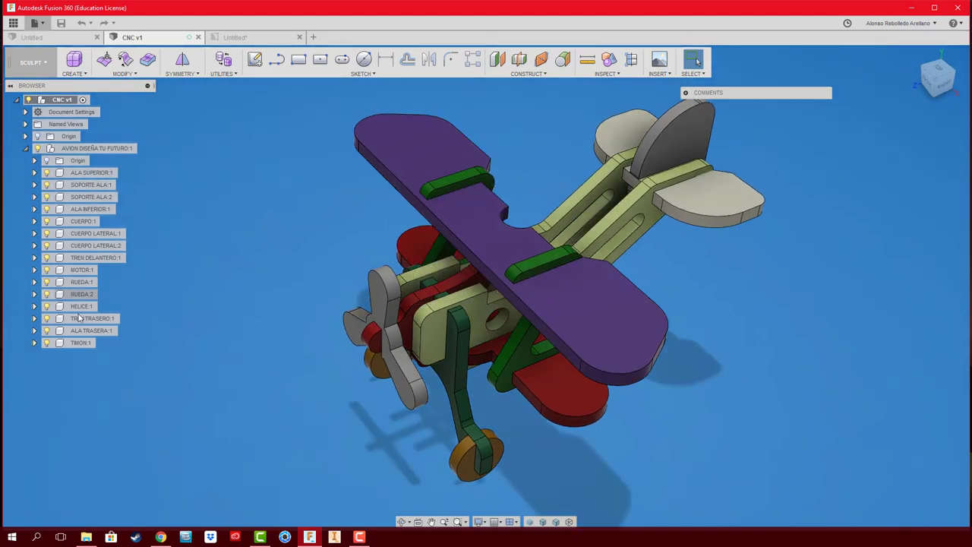
left_click(243, 39)
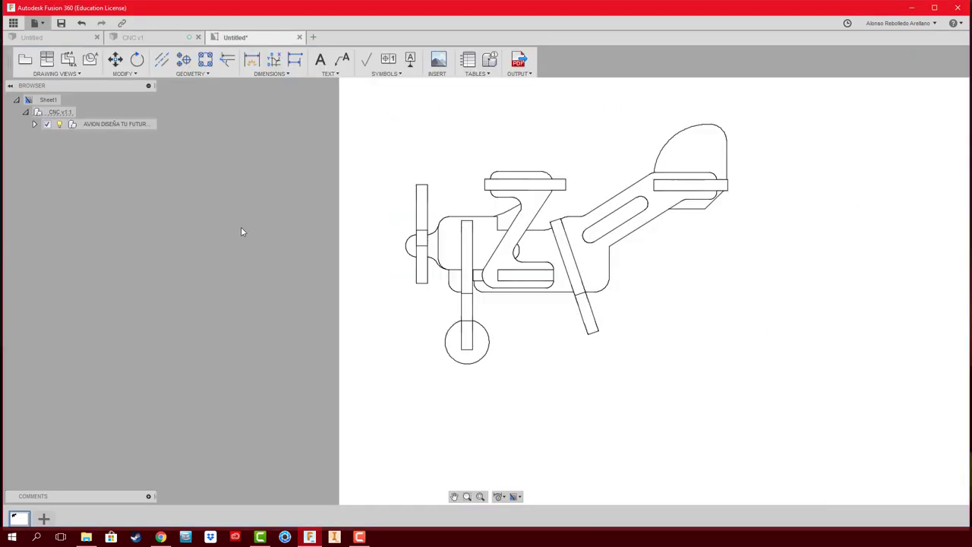
left_click(34, 125)
left_click(217, 157)
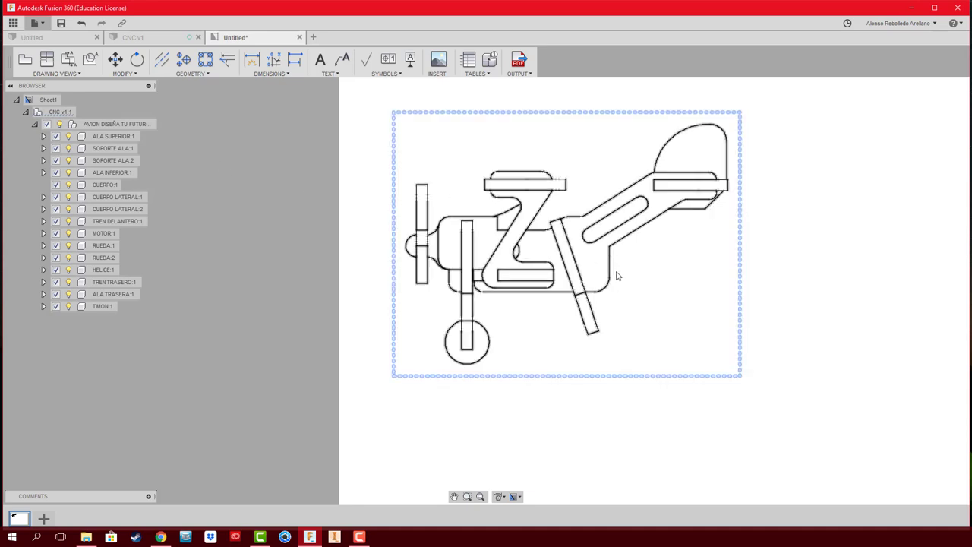
Step: Suppress every component except CUERPO LATERAL:2 and move that view up-left on the sheet
right_click(125, 212)
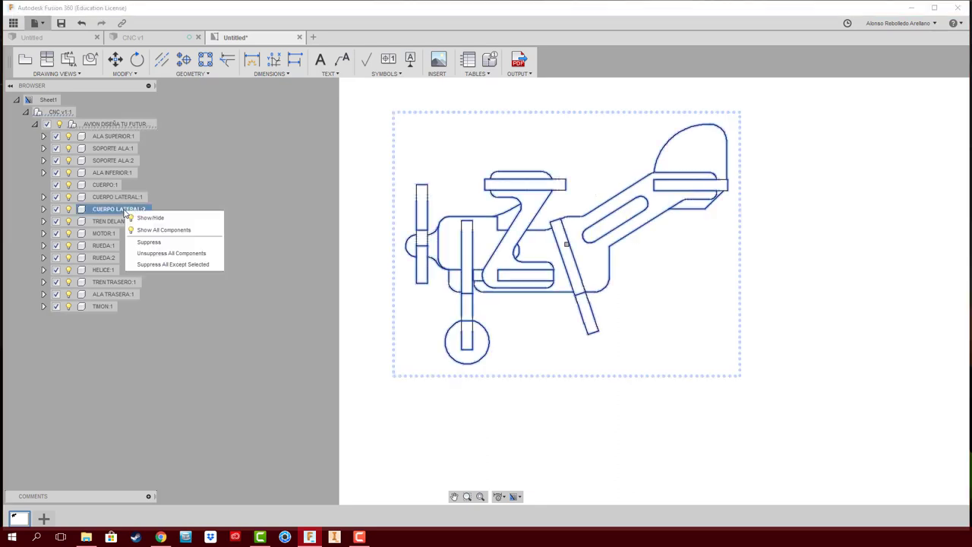
left_click(185, 265)
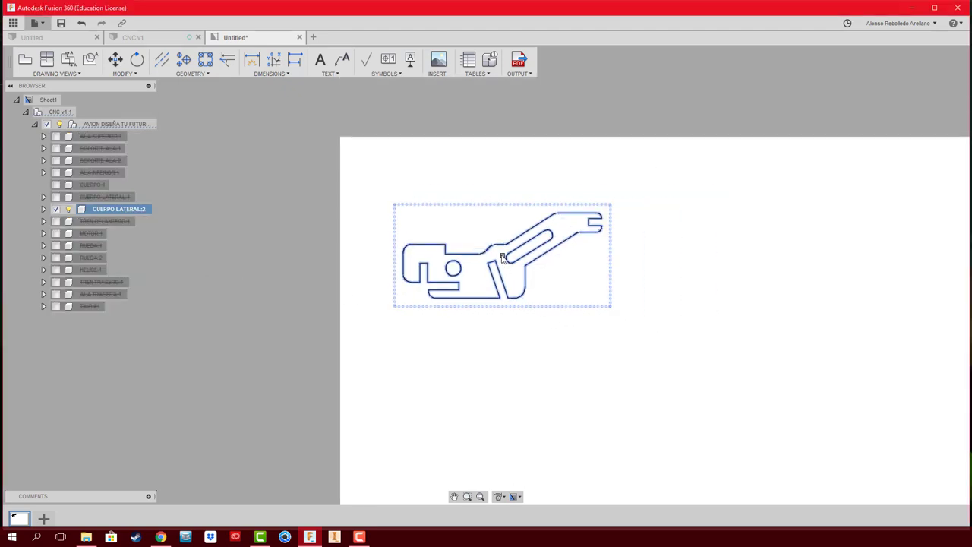
left_click(502, 256)
left_click(487, 234)
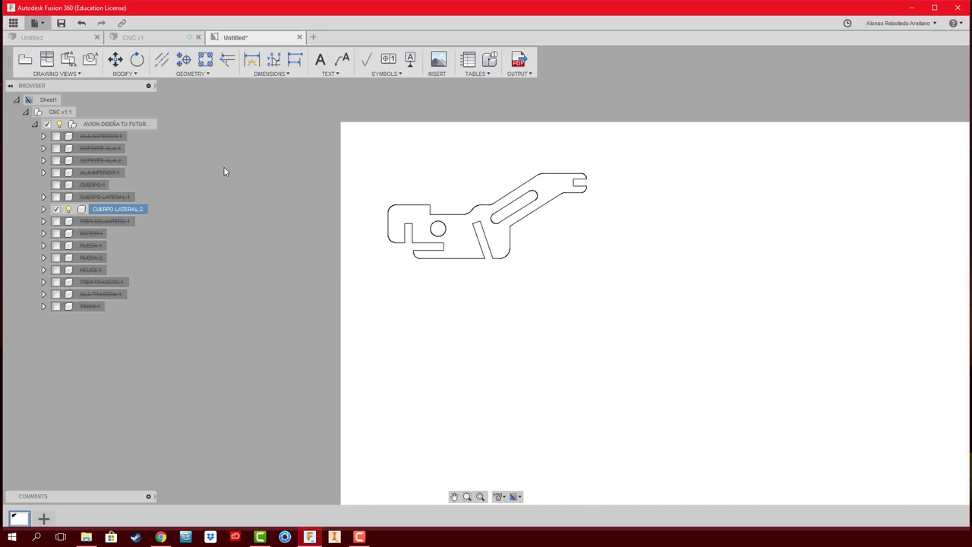
left_click(34, 124)
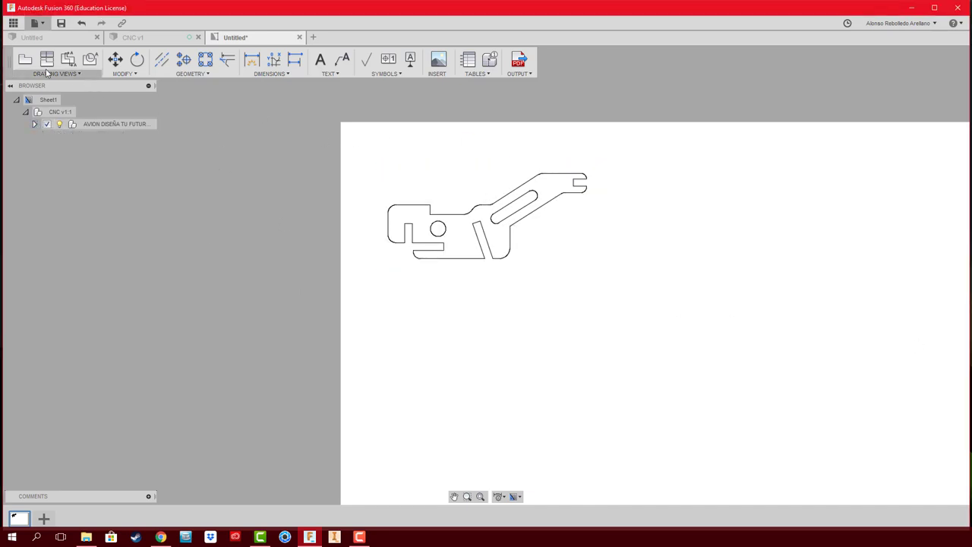
Step: Add a second 1:1 RIGHT base view of the whole airplane below the side-body outline
left_click(25, 60)
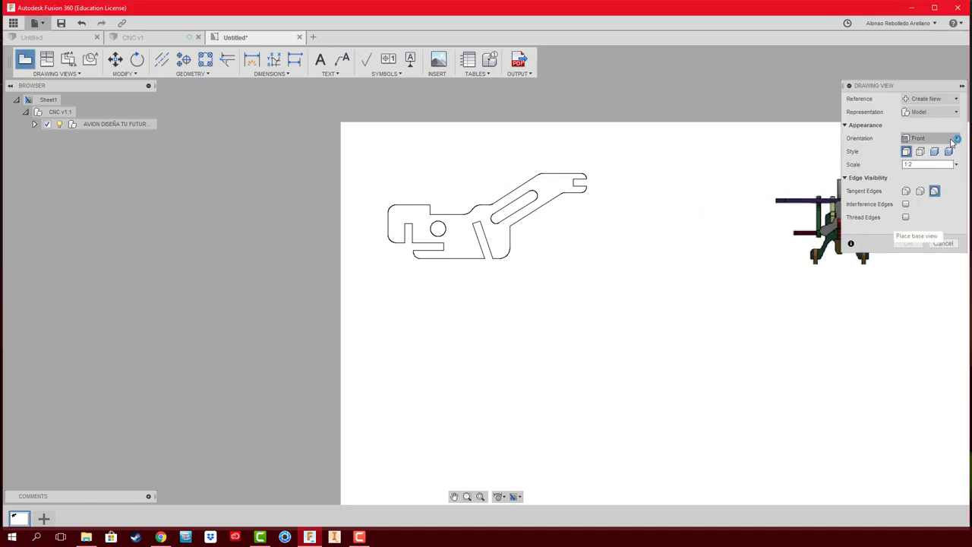
left_click(952, 138)
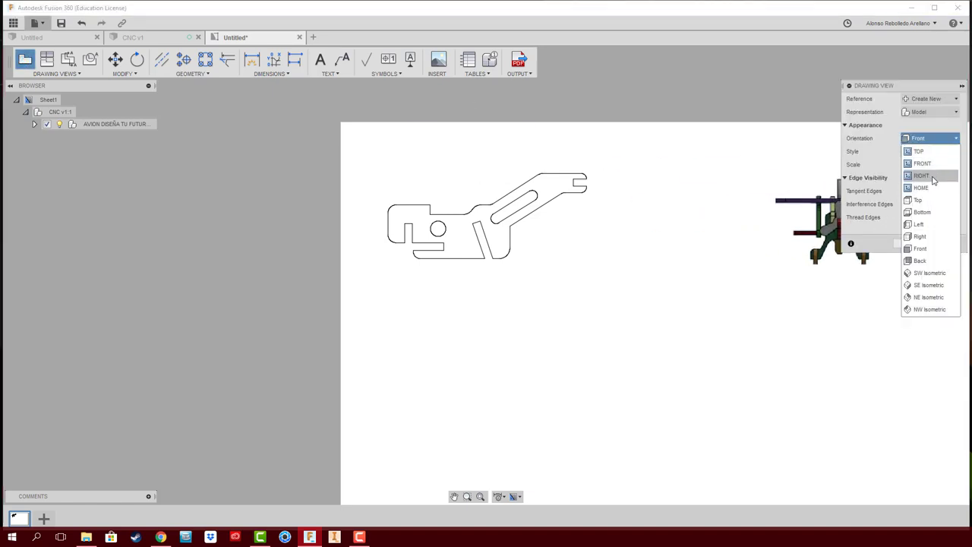
left_click(933, 176)
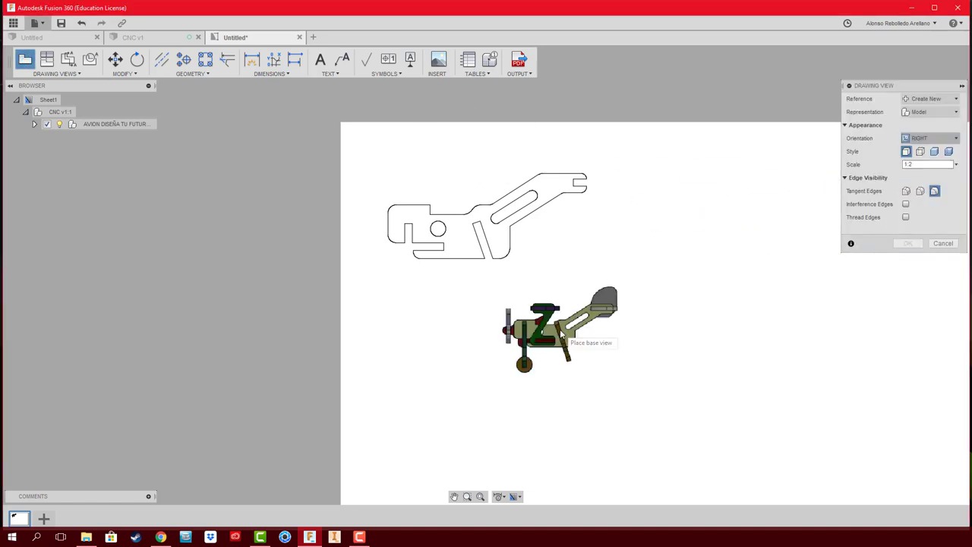
left_click(956, 165)
left_click(922, 182)
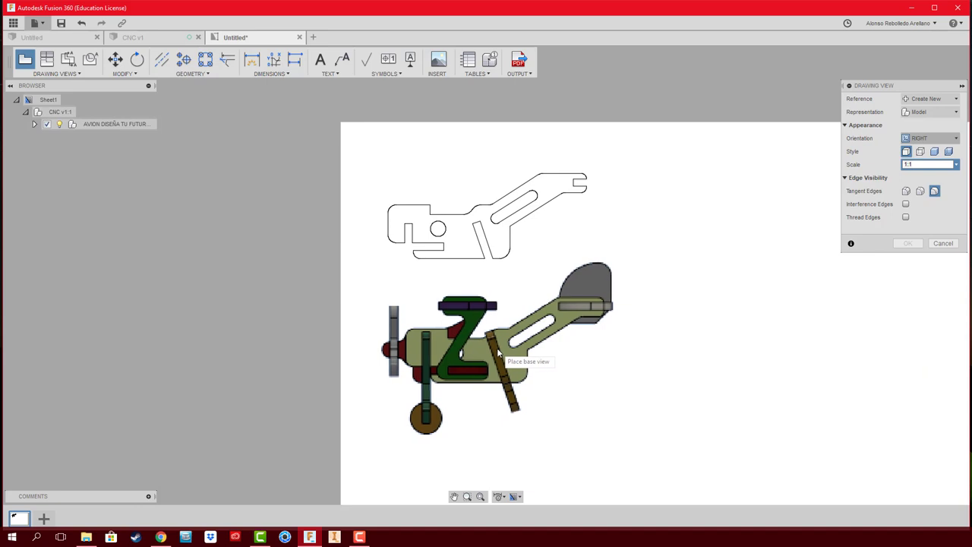
left_click(498, 351)
left_click(908, 244)
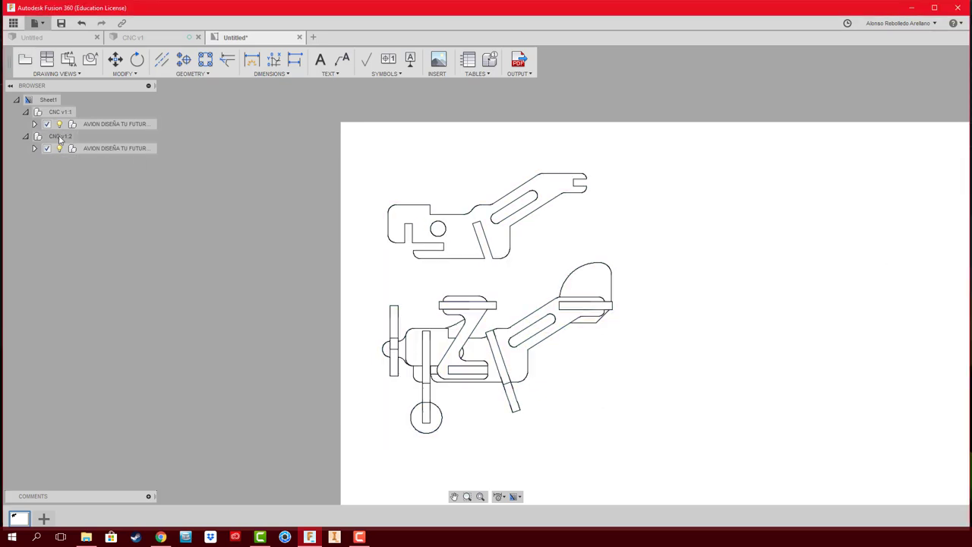
left_click(35, 149)
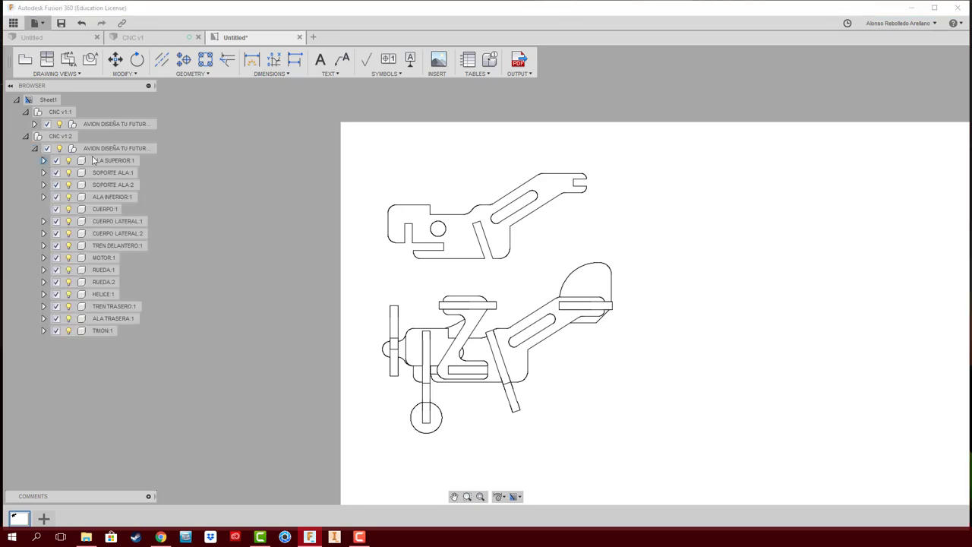
Step: Suppress everything except TIMON:1 in the second view and move it to the top-left
left_click(97, 331)
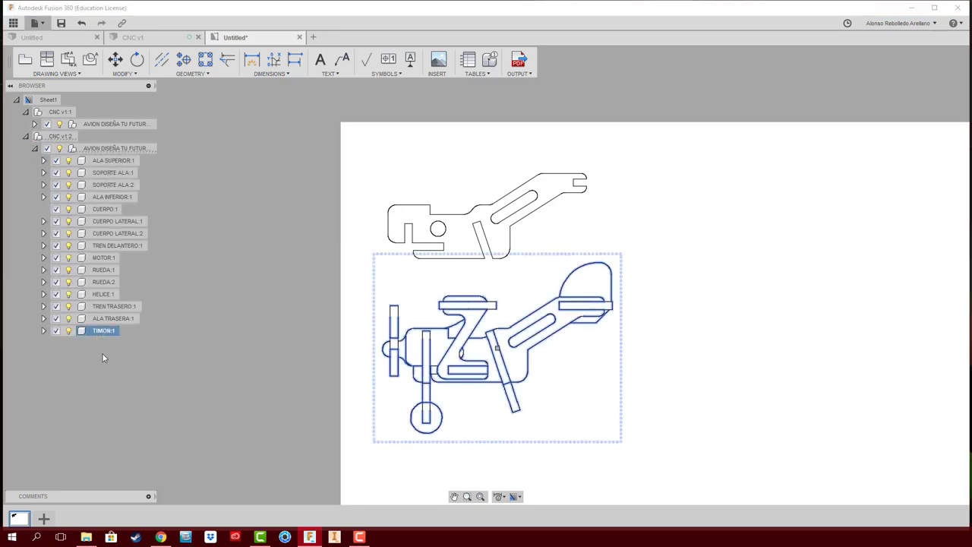
right_click(101, 335)
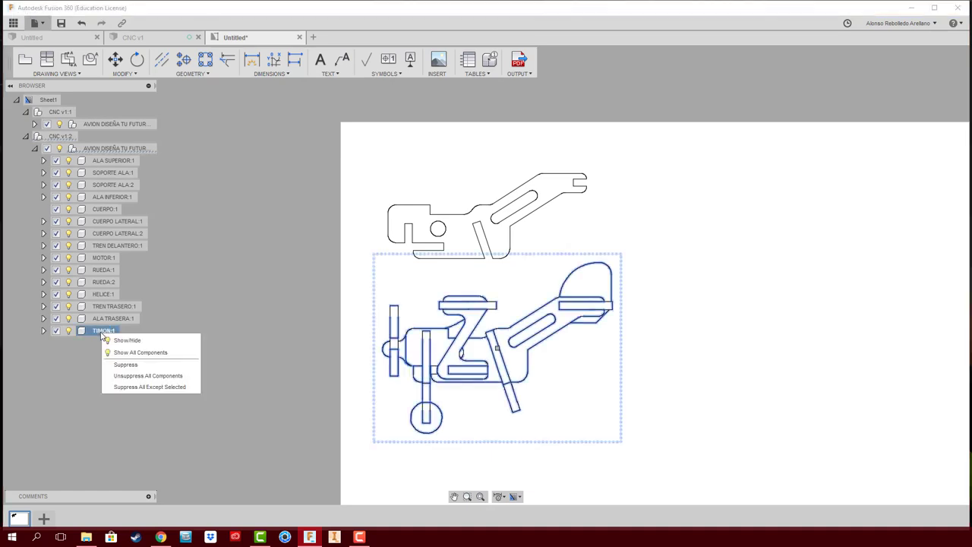
left_click(137, 387)
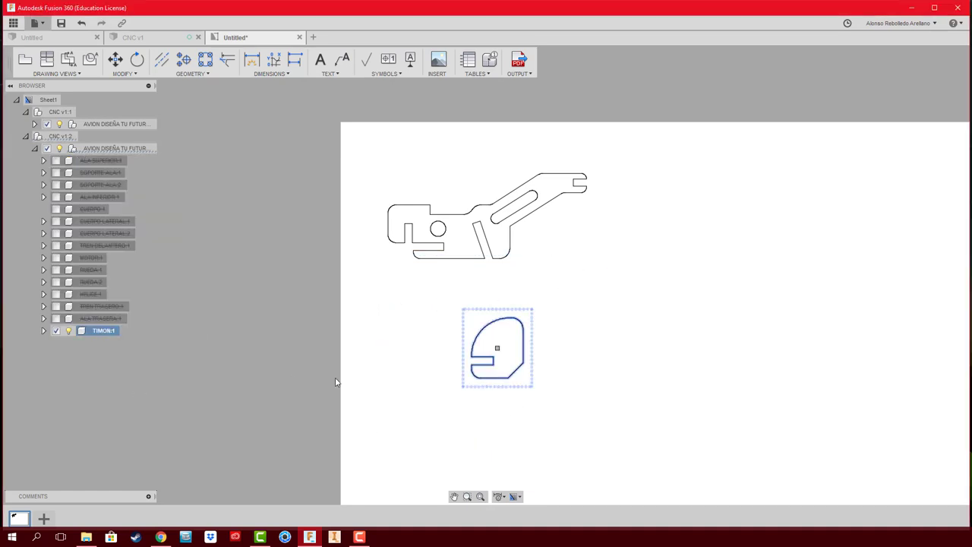
scroll(574, 377, "up", 1)
left_click(488, 348)
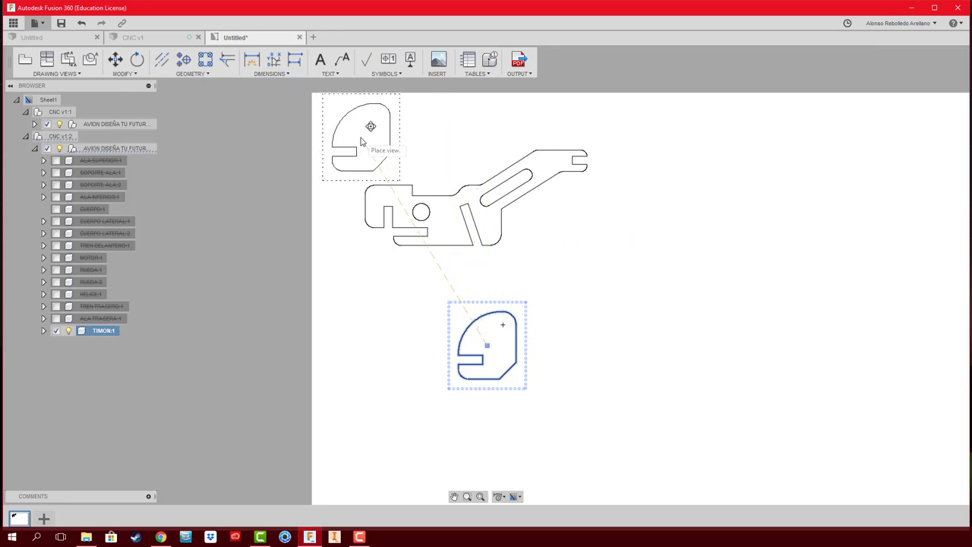
Step: Shift the CUERPO LATERAL side-body view to the left
left_click_drag(478, 198, 438, 199)
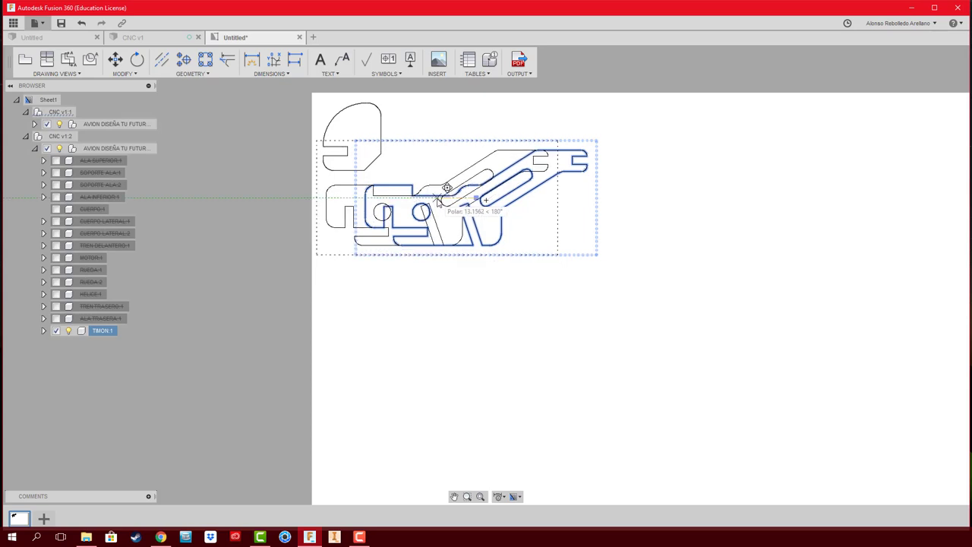
left_click_drag(438, 200, 438, 199)
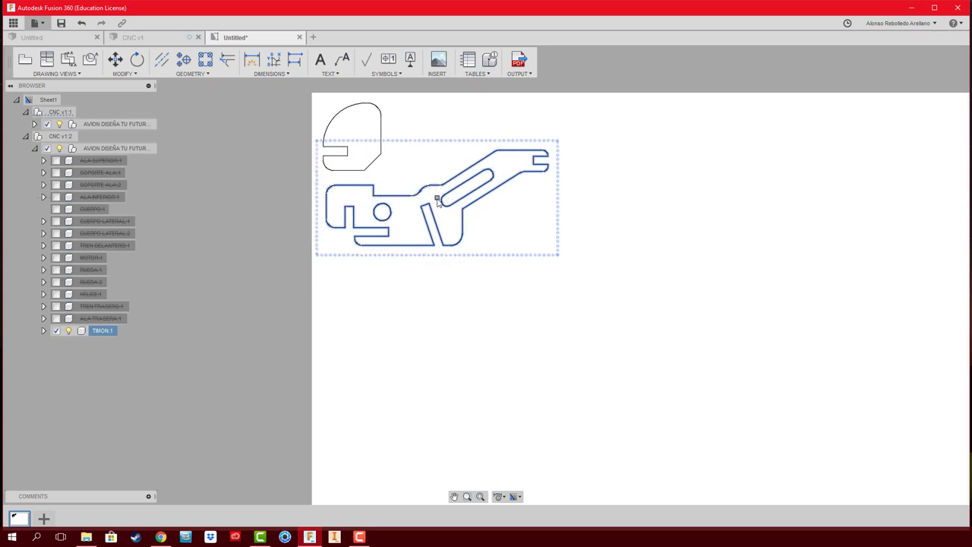
left_click(505, 313)
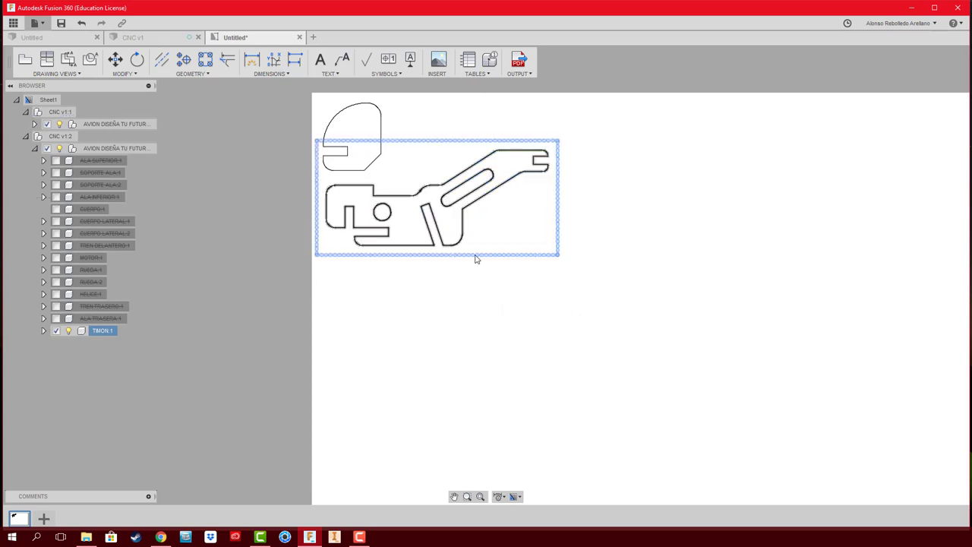
left_click(475, 259)
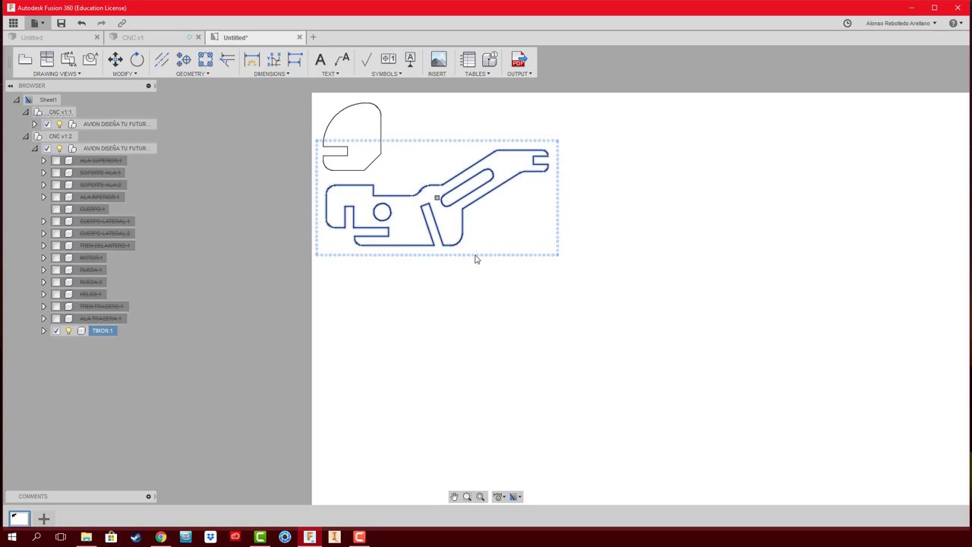
left_click(612, 242)
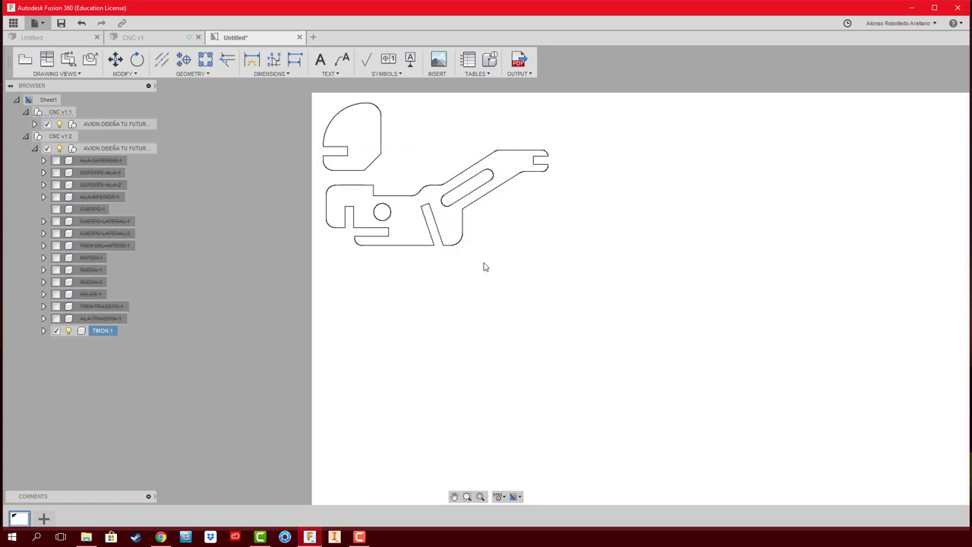
left_click(469, 256)
Step: Open the side-body view's context menu, then dismiss it and deselect the view
right_click(469, 256)
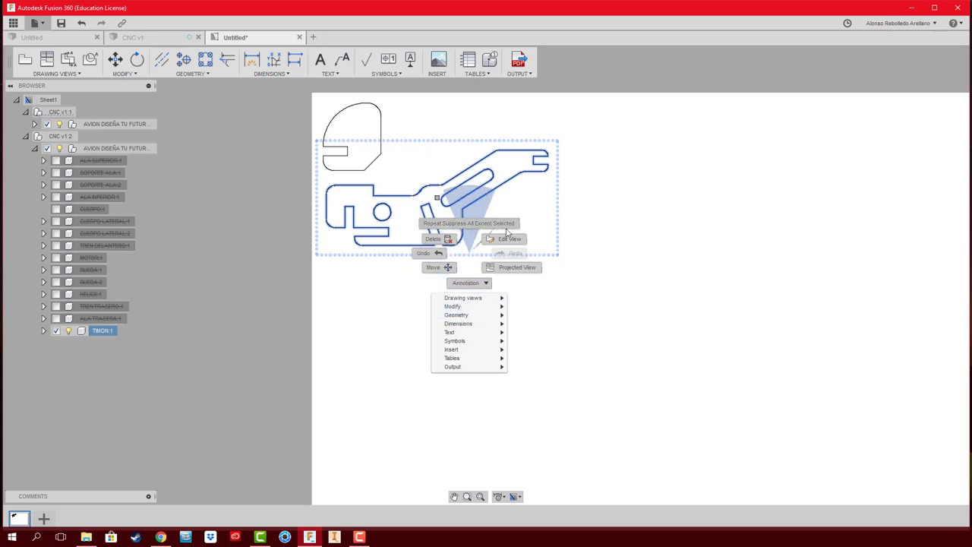
left_click(600, 319)
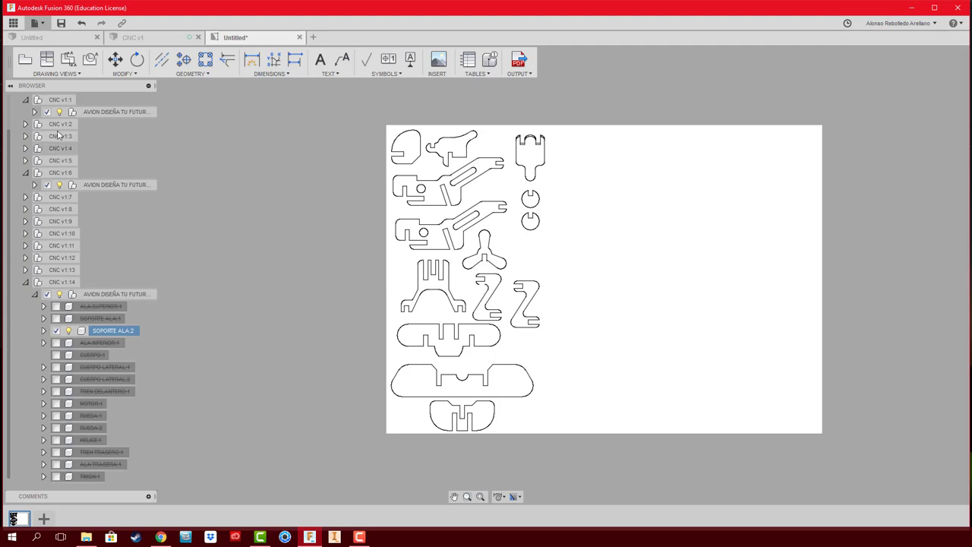
Step: Deselect SOPORTE ALA:2 and collapse the CNC v1:14 view's component list
left_click(310, 213)
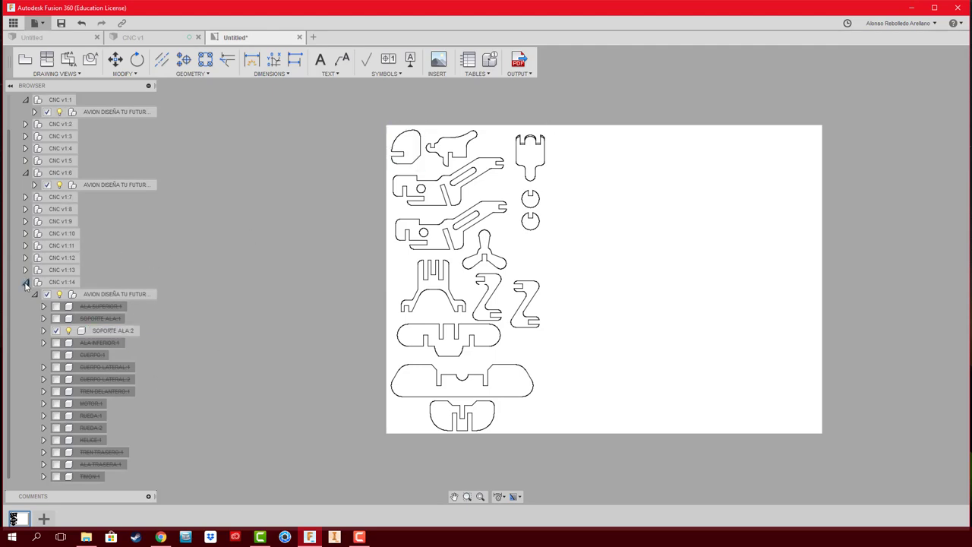
left_click(25, 282)
middle_click_drag(626, 149, 598, 179)
scroll(515, 171, "up", 3)
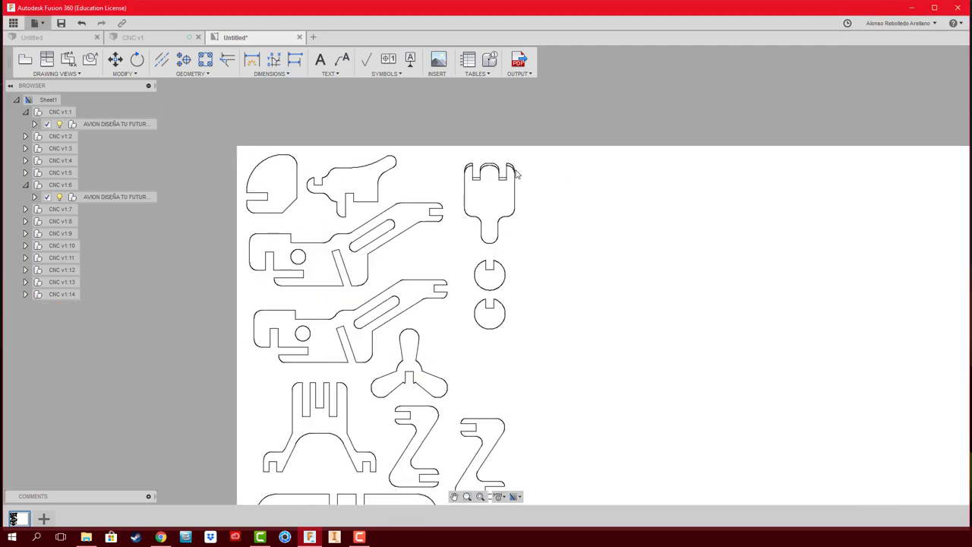
scroll(514, 171, "up", 2)
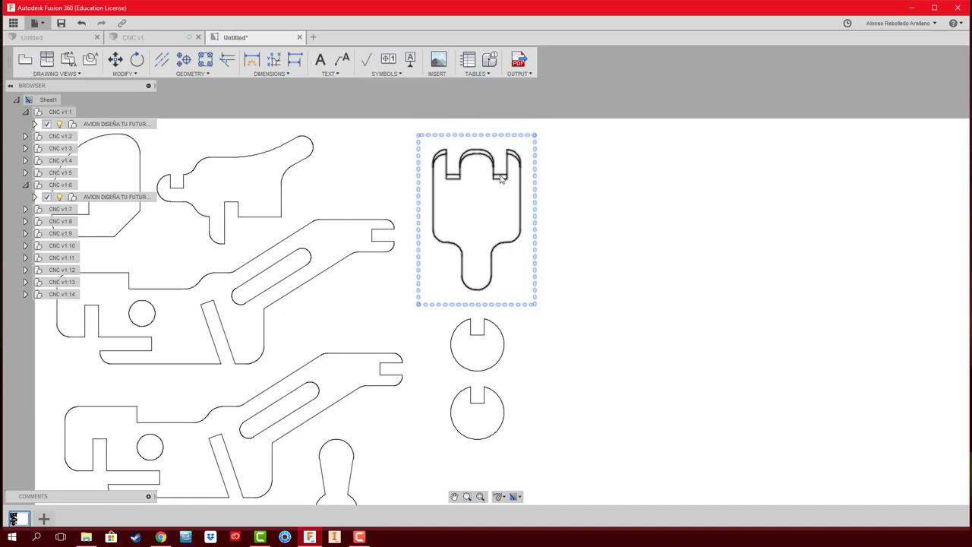
Step: Switch to the CNC v1 3D model and orbit it to inspect the airplane parts
left_click(149, 38)
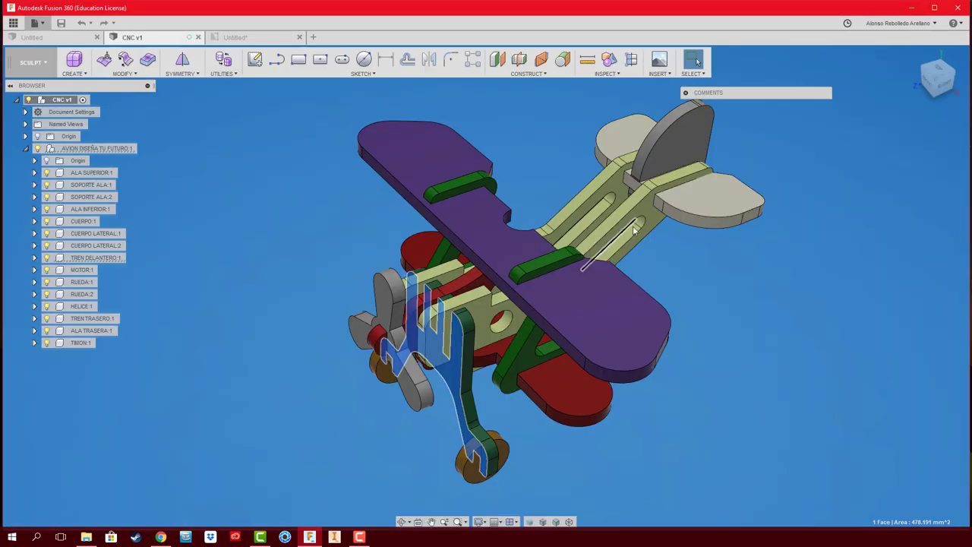
middle_click_drag(605, 253, 552, 256, "shift")
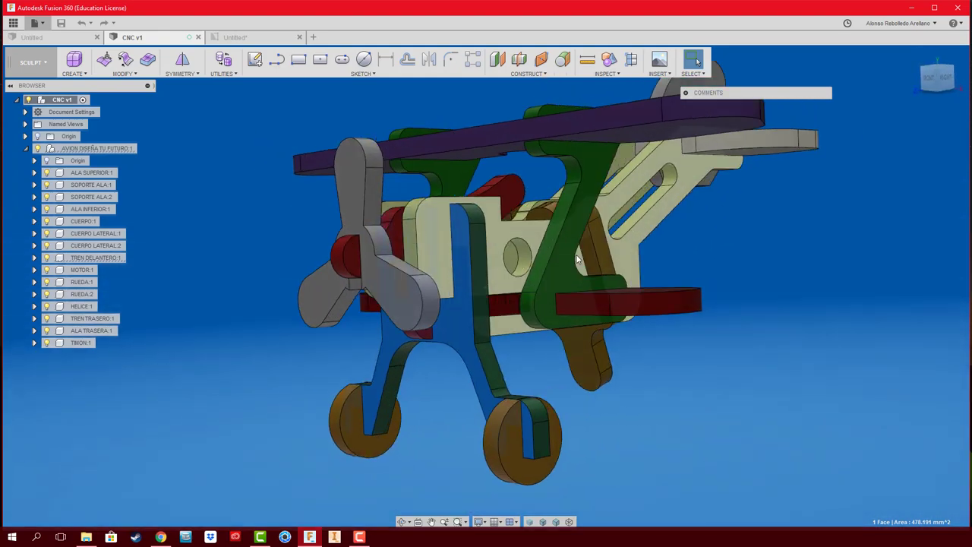
mouse_move(561, 248)
middle_mouse_down("shift")
mouse_move(506, 228)
mouse_move(503, 213)
mouse_move(398, 224)
mouse_move(412, 225)
mouse_move(416, 195)
mouse_move(452, 145)
mouse_move(395, 98)
middle_mouse_up("shift")
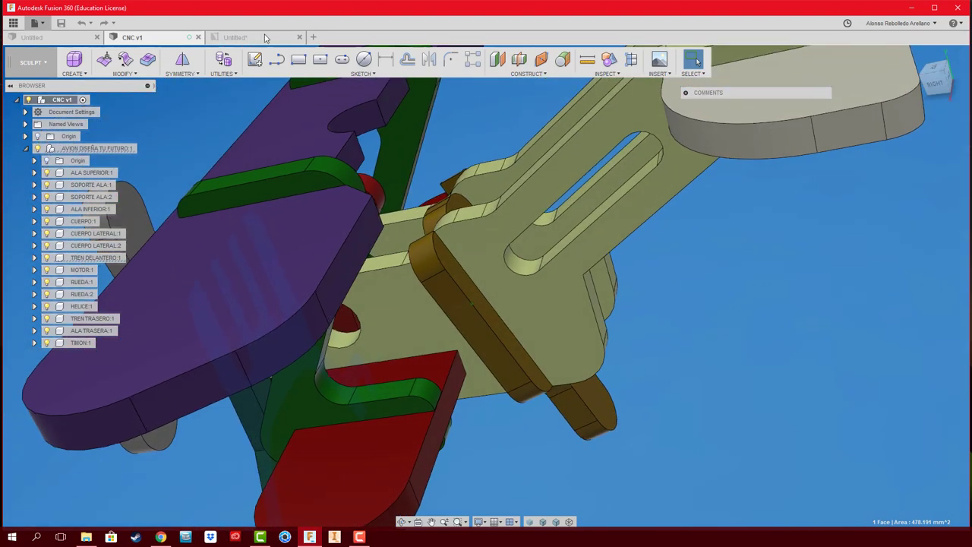
Step: Back on the Untitled drawing, confirm the hook-shaped part's view is still at 1:1 scale
left_click(237, 37)
scroll(470, 155, "up", 2)
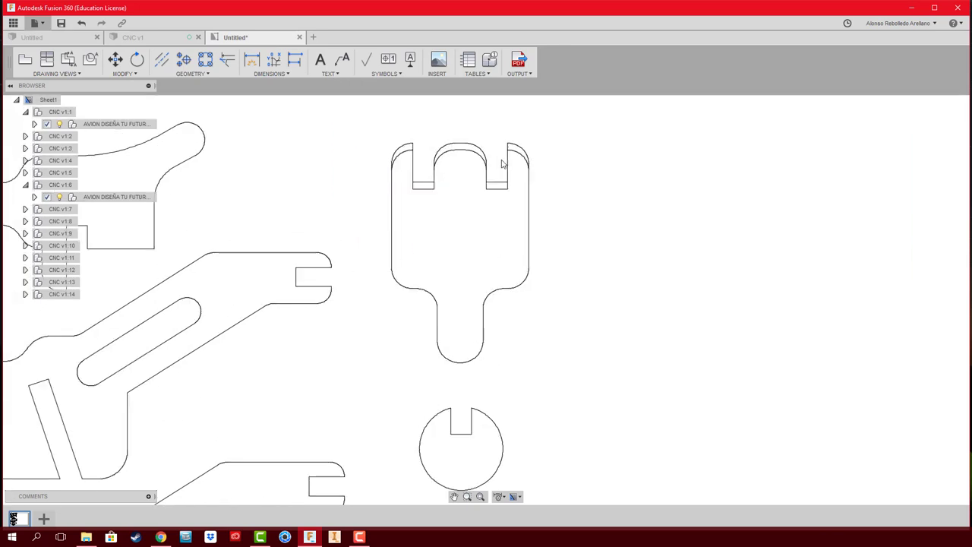
scroll(444, 149, "up", 2)
left_click(445, 150)
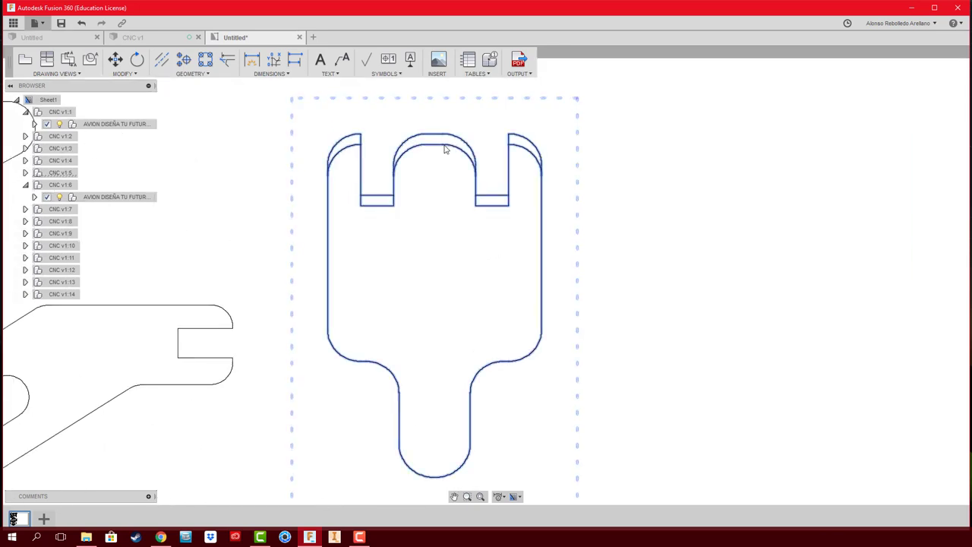
double_click(445, 150)
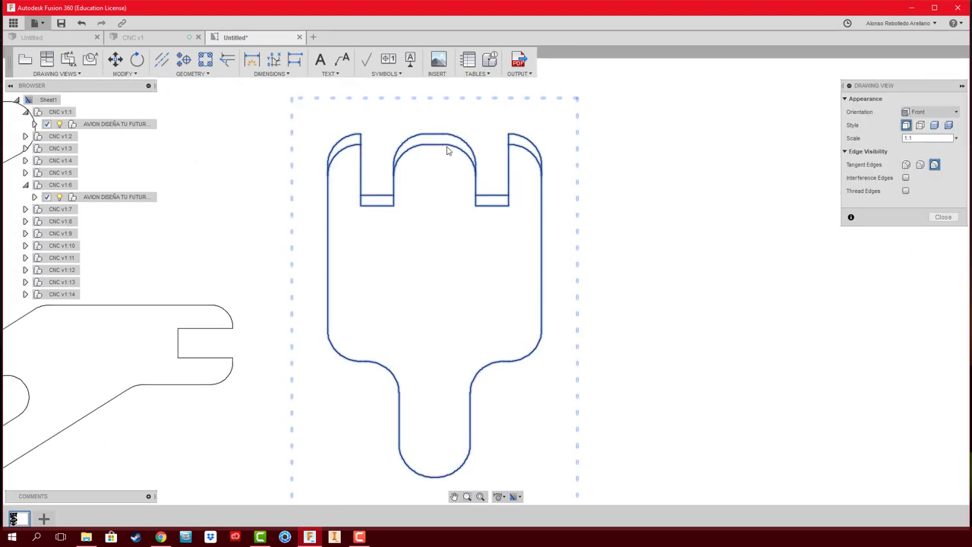
left_click(942, 217)
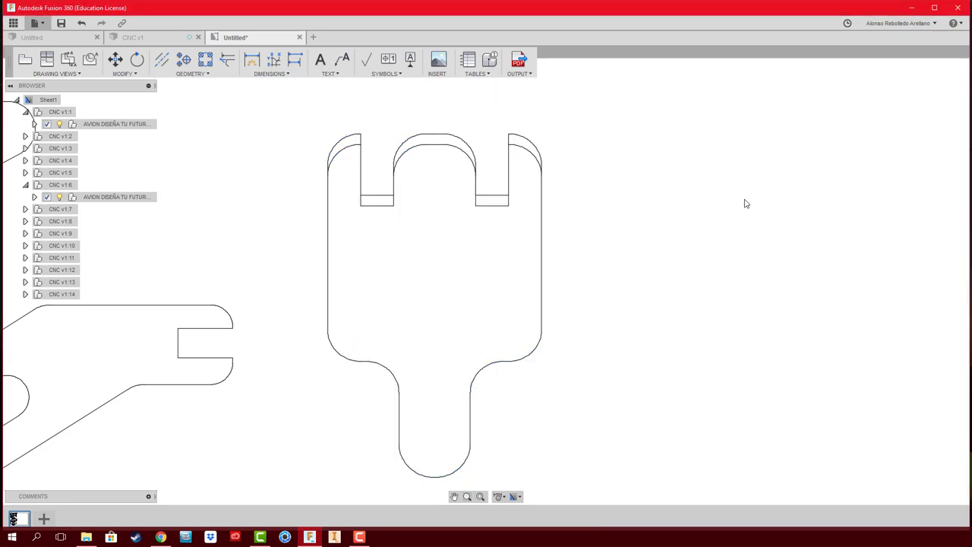
left_click(530, 76)
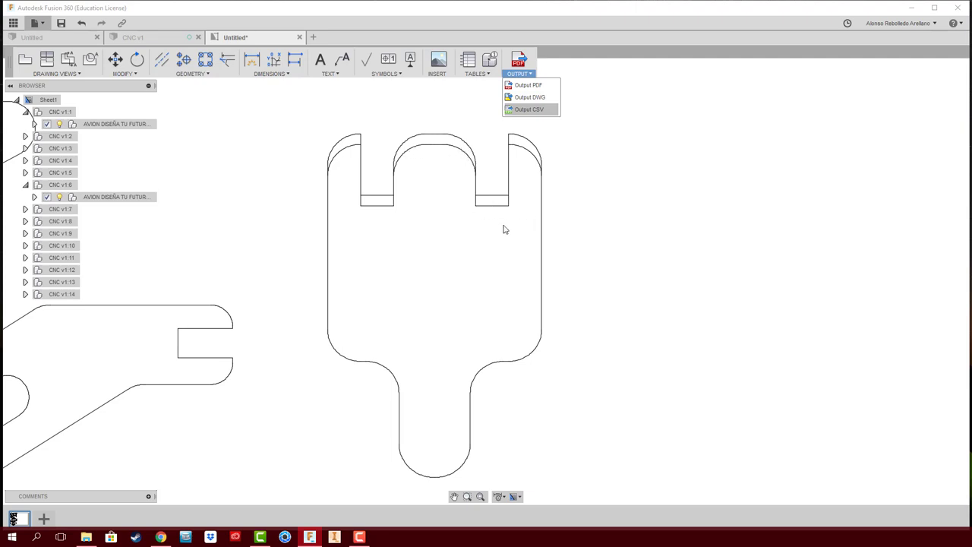
left_click(613, 161)
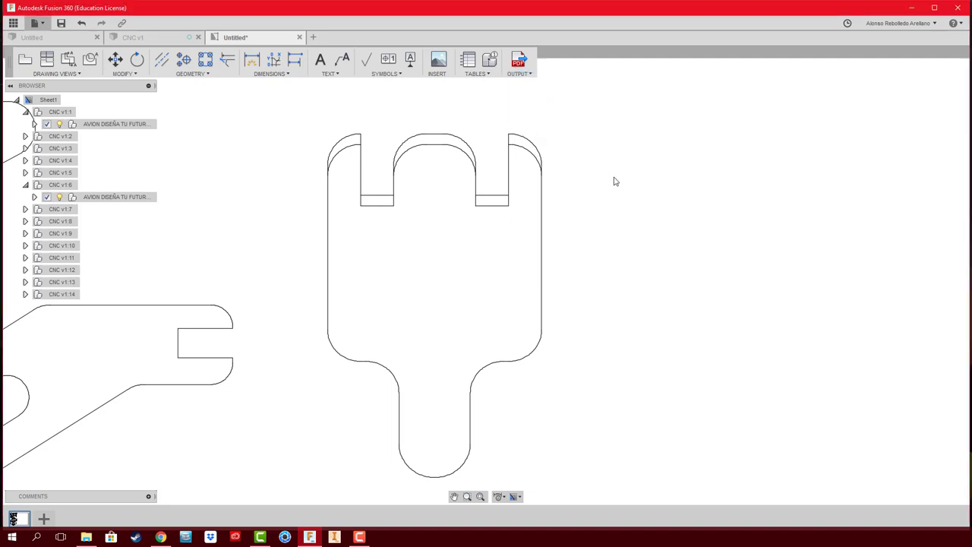
Step: Zoom out to the whole sheet and confirm in Sheet Settings that its size is A4
scroll(617, 182, "down", 4)
scroll(616, 186, "down", 2)
scroll(621, 202, "down", 2)
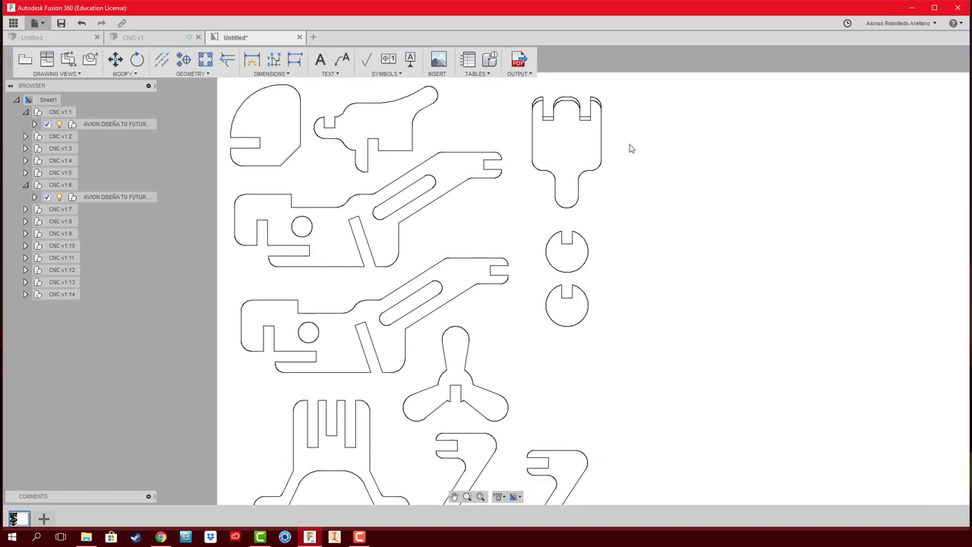
scroll(631, 163, "down", 2)
scroll(661, 190, "down", 2)
scroll(687, 193, "down", 2)
scroll(665, 190, "down", 2)
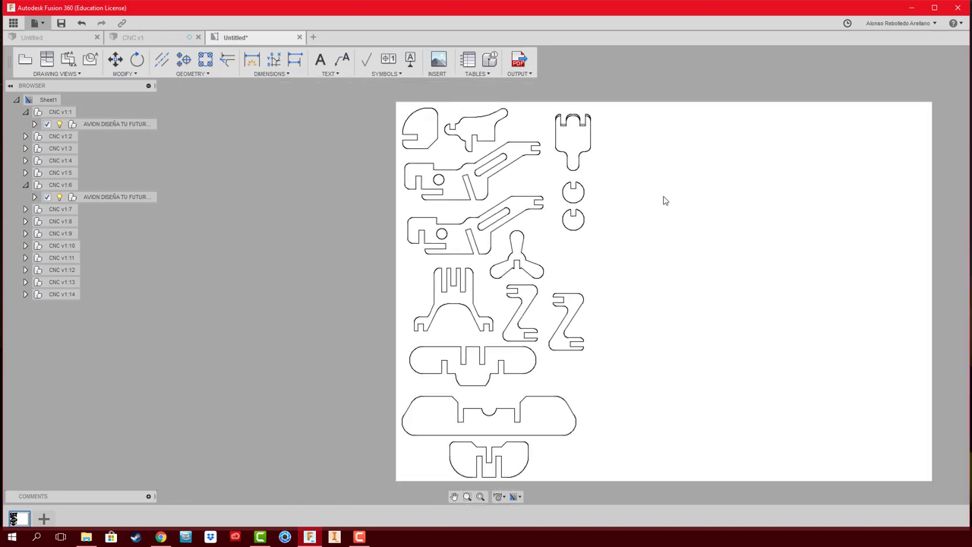
scroll(657, 186, "down", 2)
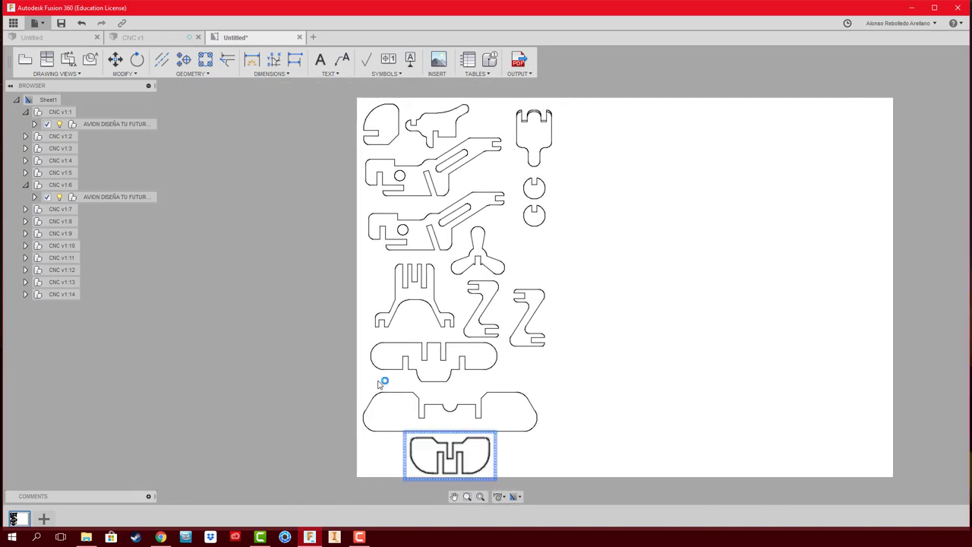
left_click(519, 498)
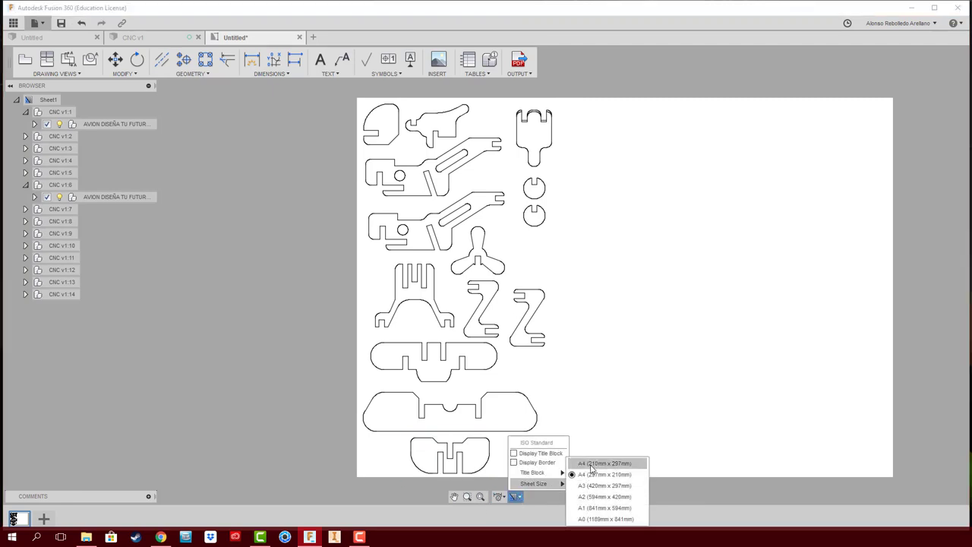
left_click(575, 90)
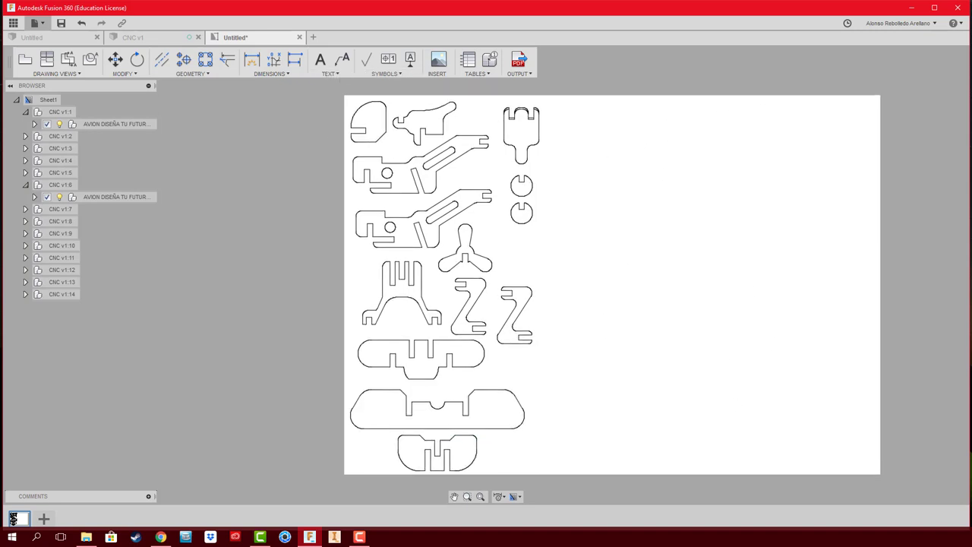
Step: Export the drawing as a PDF with the Open PDF option enabled
left_click(519, 73)
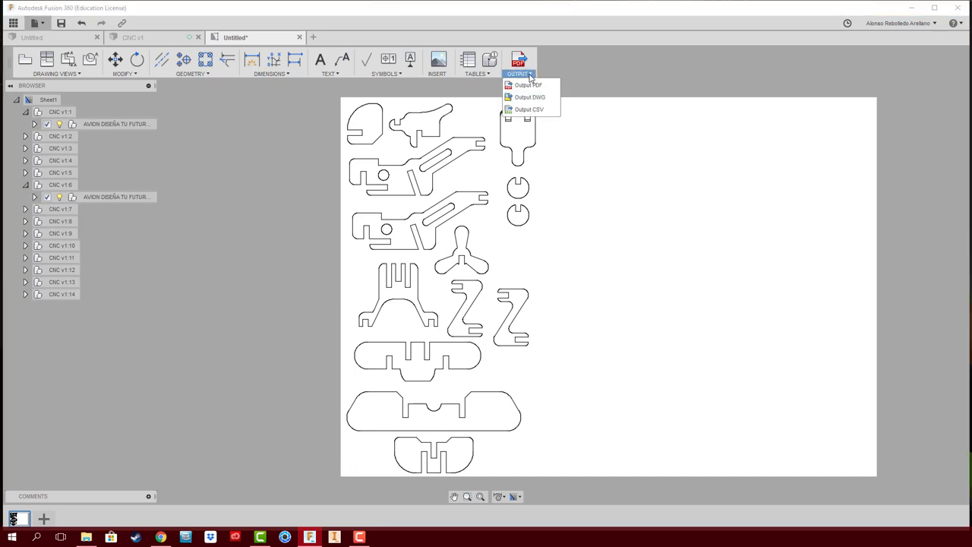
left_click(537, 86)
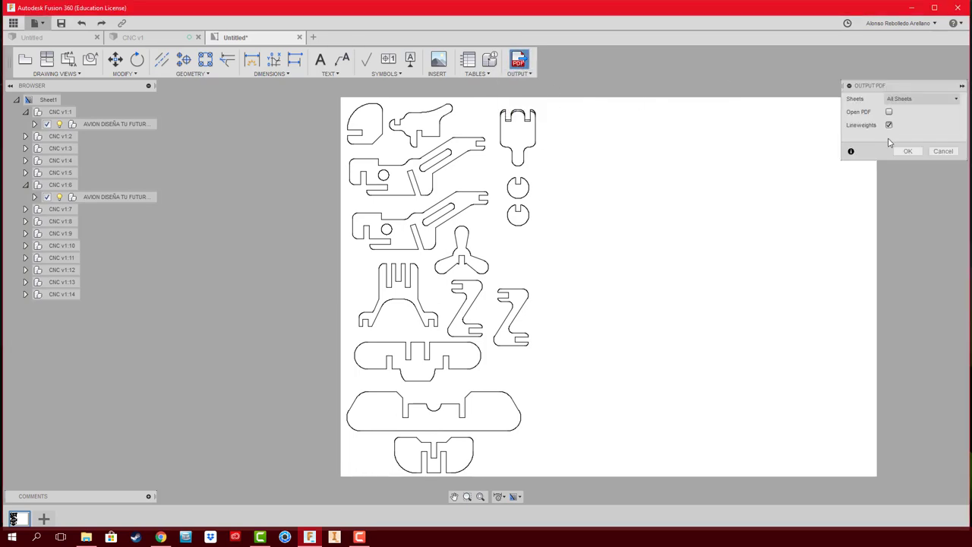
left_click(888, 111)
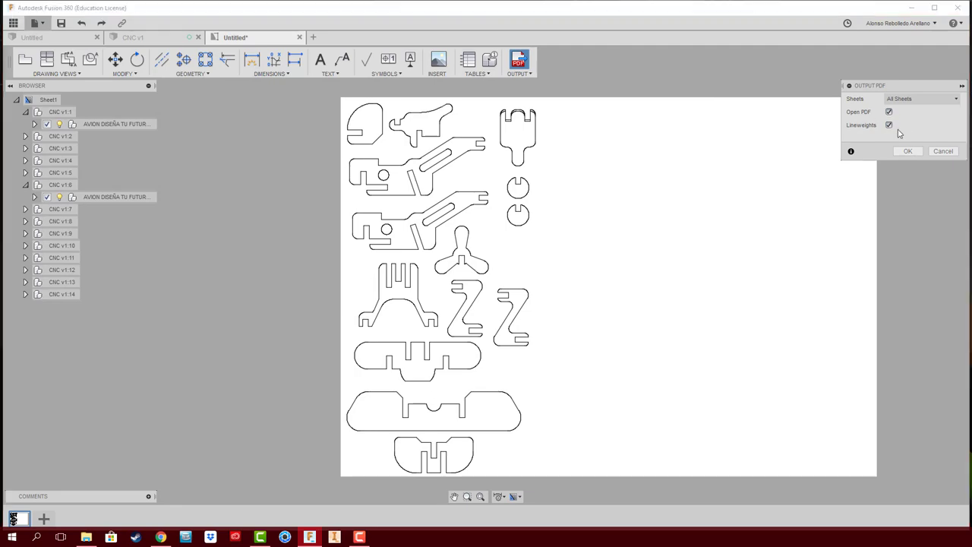
left_click(908, 152)
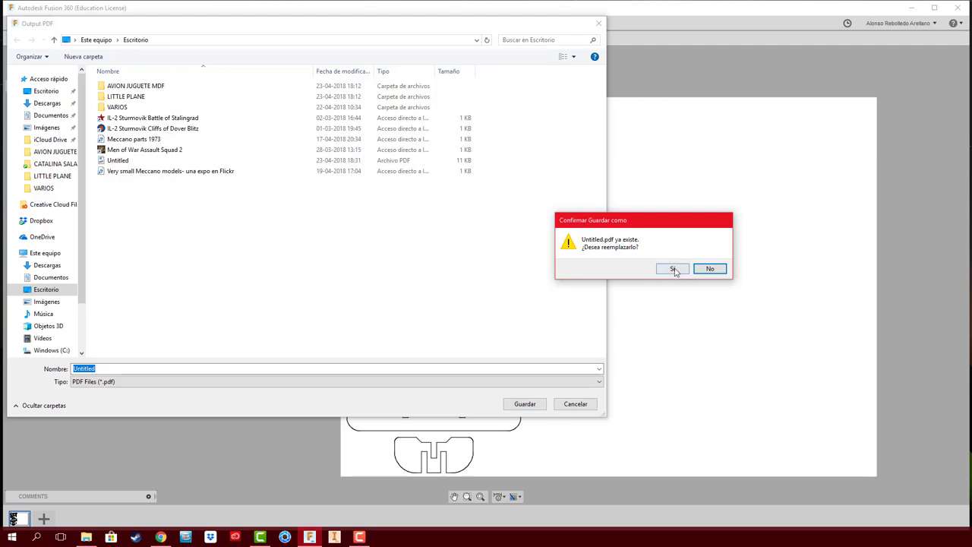
Step: Overwrite the existing Untitled.pdf and restore the Edge window showing the exported outlines
left_click(672, 268)
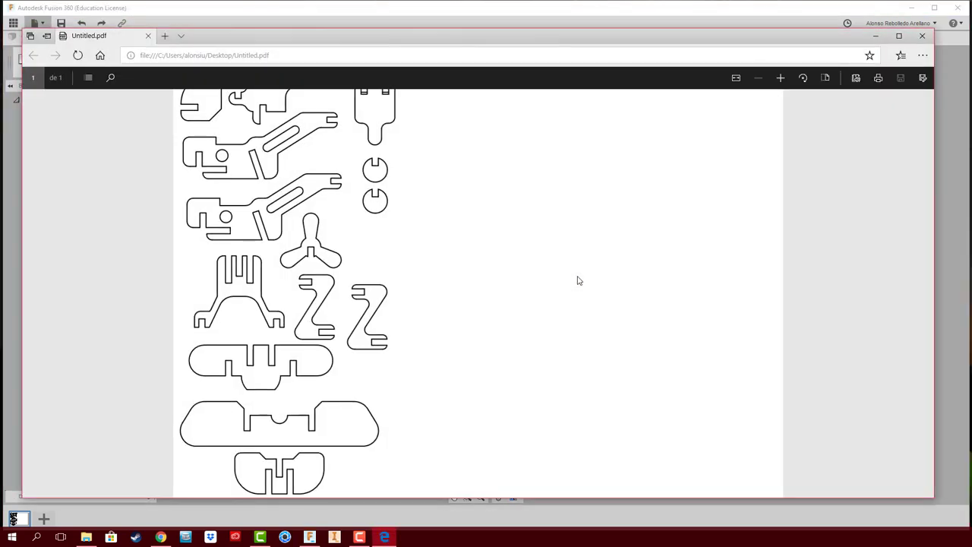
mouse_move(757, 36)
left_mouse_down()
mouse_move(770, 134)
mouse_move(744, 47)
left_mouse_up()
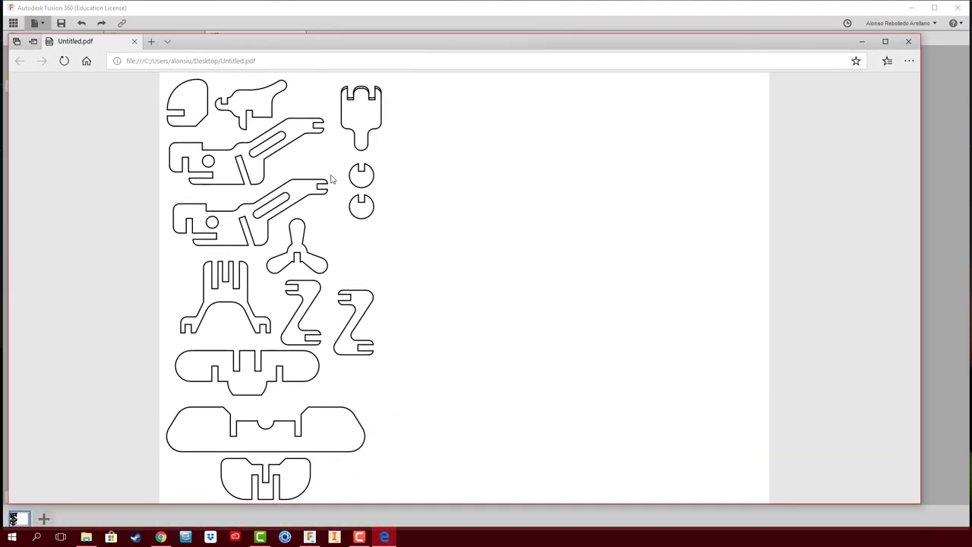